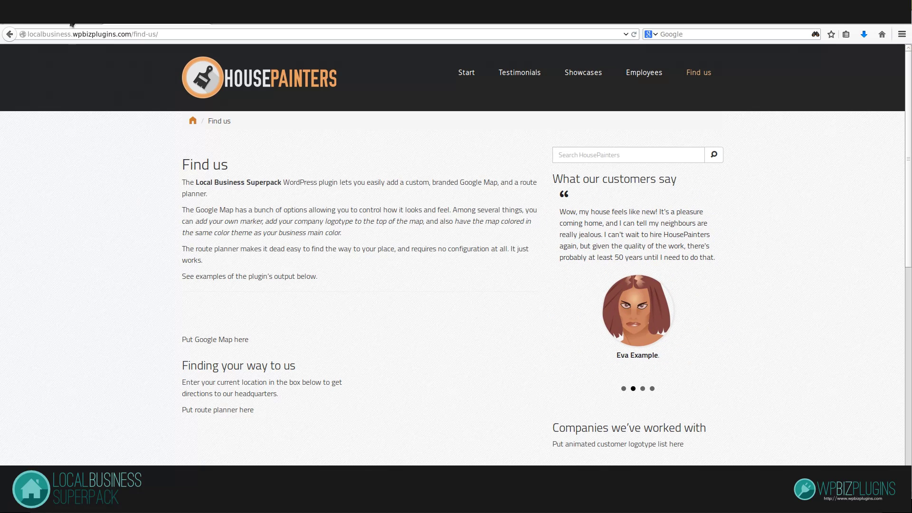
# Step: Examine the Find us page, looking at the placeholders for the Google Map, route planner and customer logotype list
pyautogui.click(70, 17)
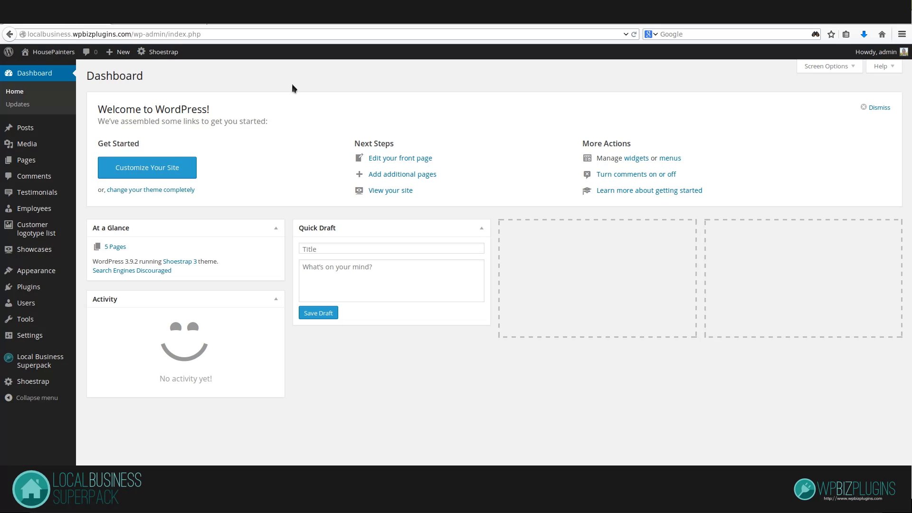
pyautogui.click(163, 18)
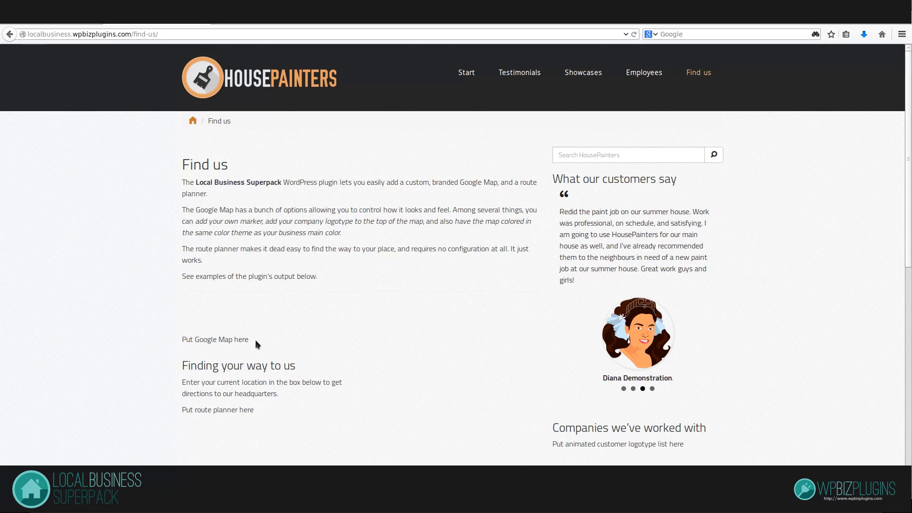
pyautogui.moveTo(257, 344); pyautogui.dragTo(182, 344)
pyautogui.click(184, 352)
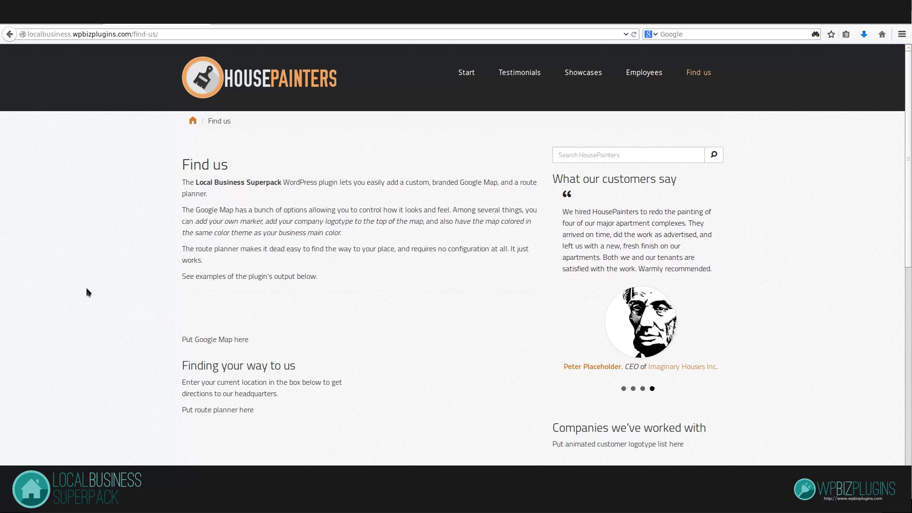
pyautogui.scroll(-5, 90, 287)
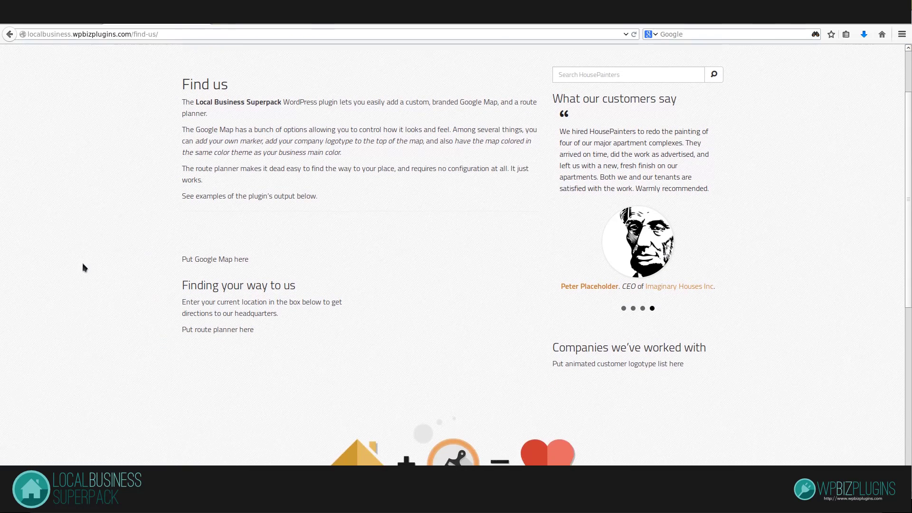
pyautogui.moveTo(181, 274)
pyautogui.mouseDown()
pyautogui.moveTo(258, 278)
pyautogui.moveTo(172, 276)
pyautogui.mouseUp()
pyautogui.click(173, 276)
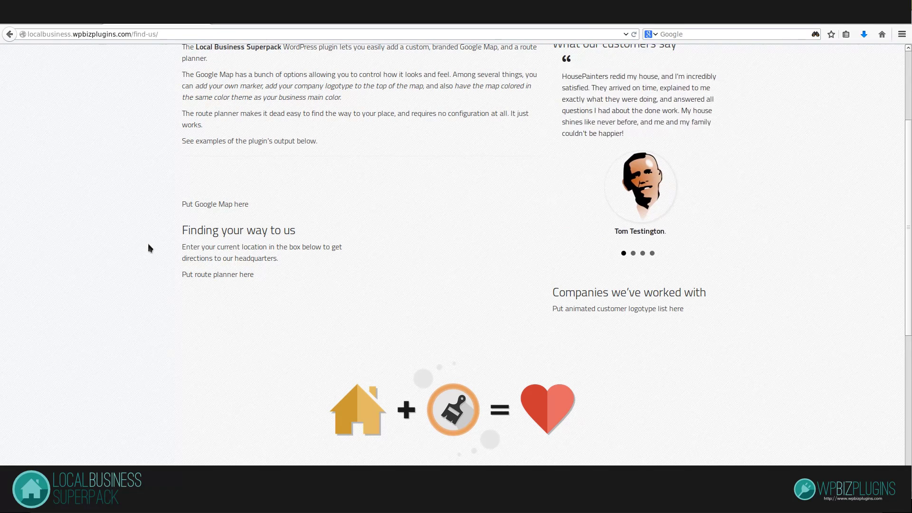
pyautogui.scroll(5, 148, 243)
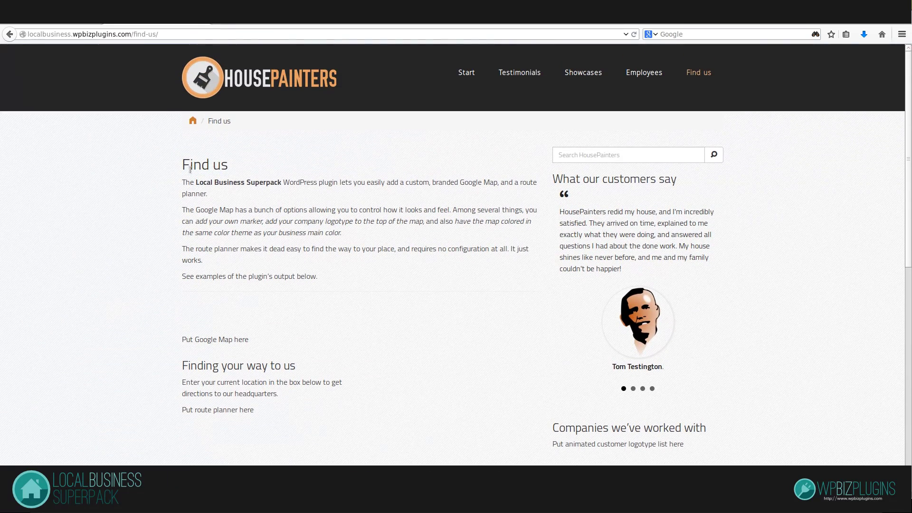
# Step: Open the Find us page for editing in the WordPress admin
pyautogui.click(67, 24)
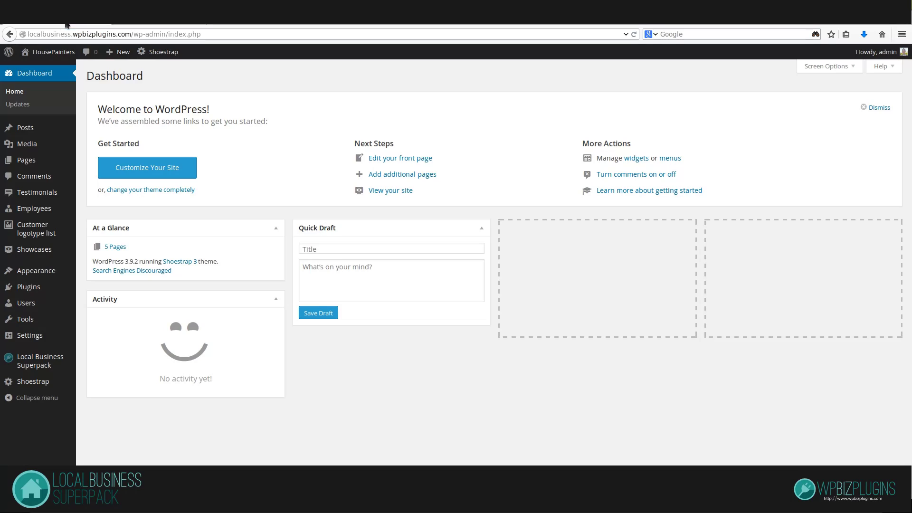
pyautogui.moveTo(14, 165)
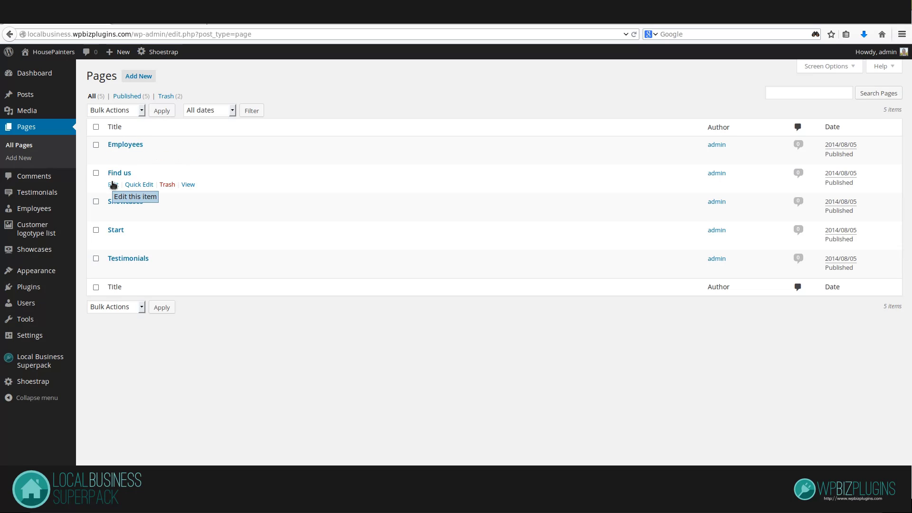
pyautogui.click(113, 184)
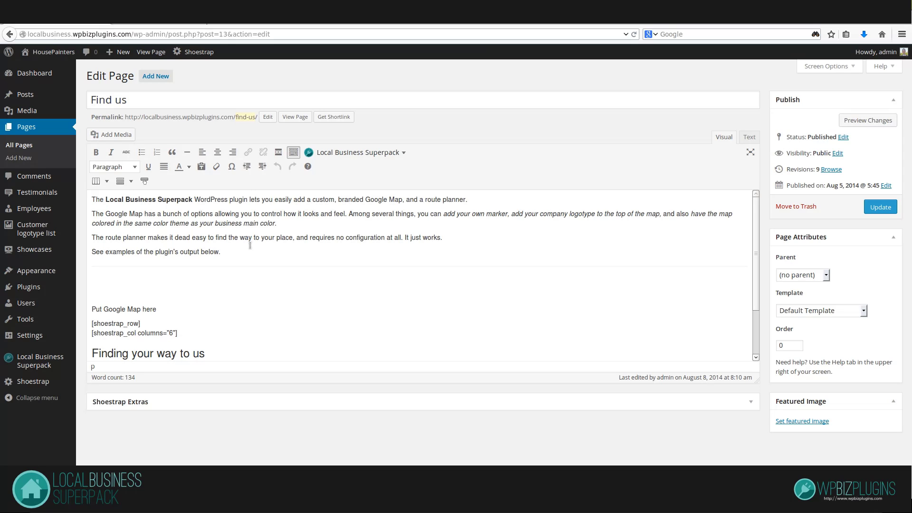
# Step: Replace the "Put route planner here" placeholder with the Local Business Superpack Route planner shortcode
pyautogui.scroll(-2, 216, 243)
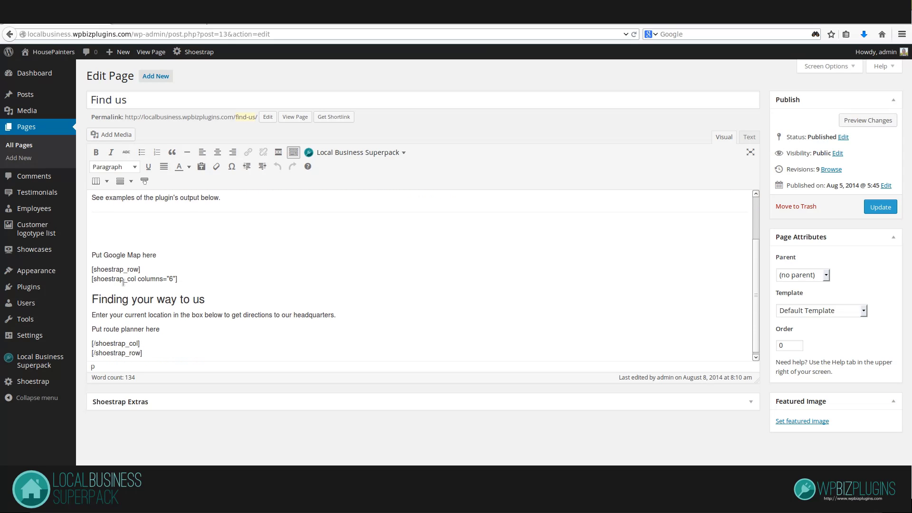
pyautogui.moveTo(161, 256); pyautogui.dragTo(92, 255)
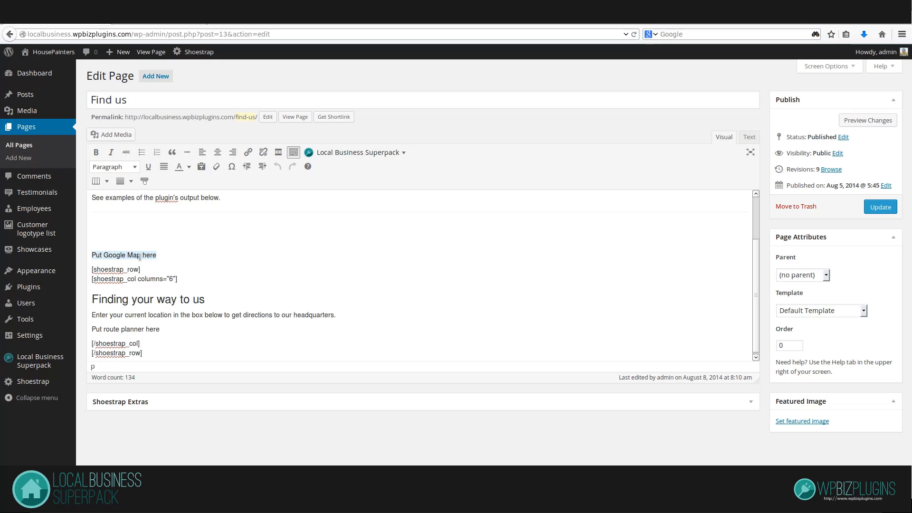
pyautogui.moveTo(161, 328); pyautogui.dragTo(92, 328)
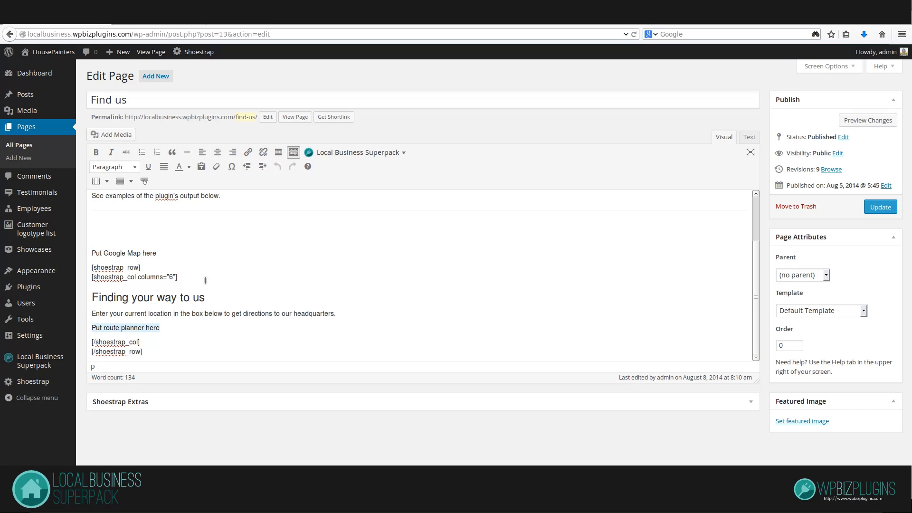
pyautogui.click(162, 327)
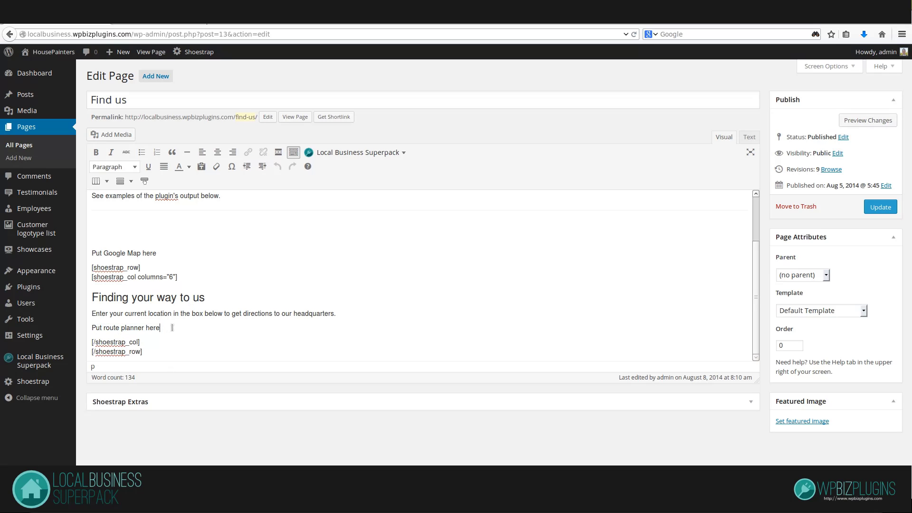
pyautogui.moveTo(169, 328); pyautogui.dragTo(93, 327)
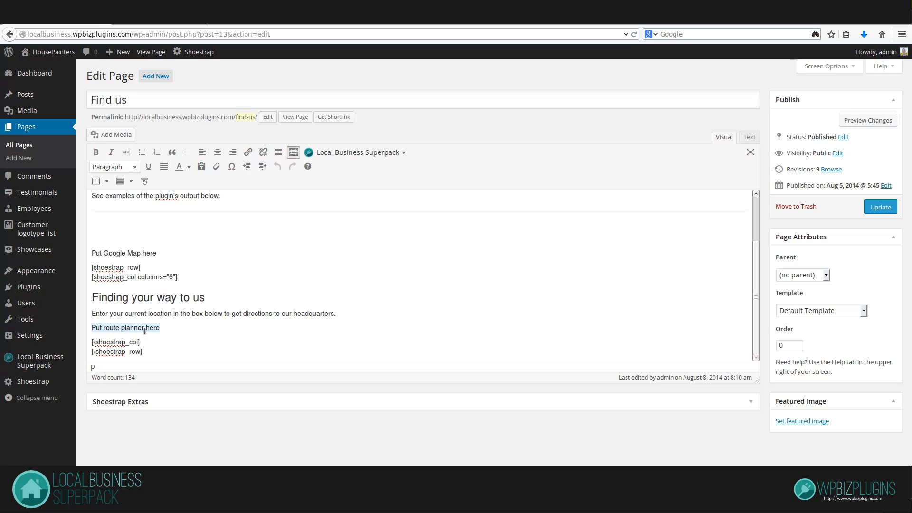
pyautogui.press('BackSpace')
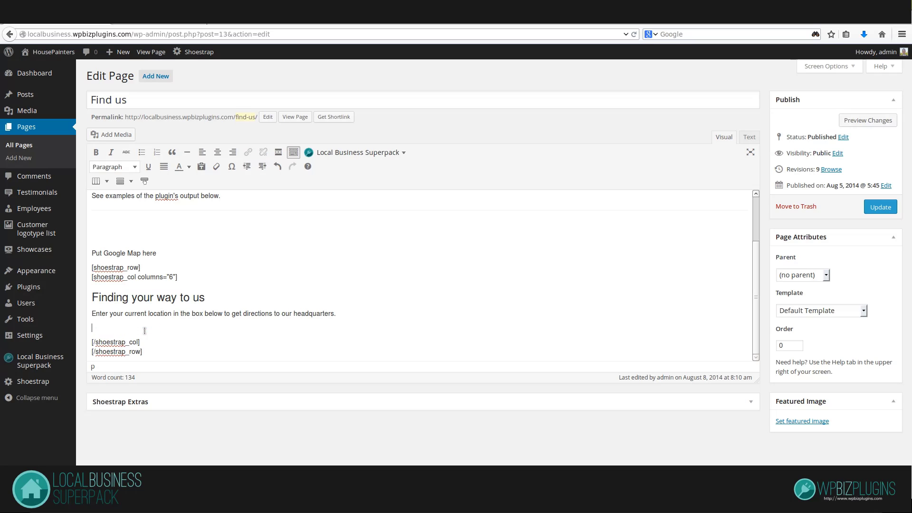
pyautogui.click(363, 154)
pyautogui.moveTo(408, 251)
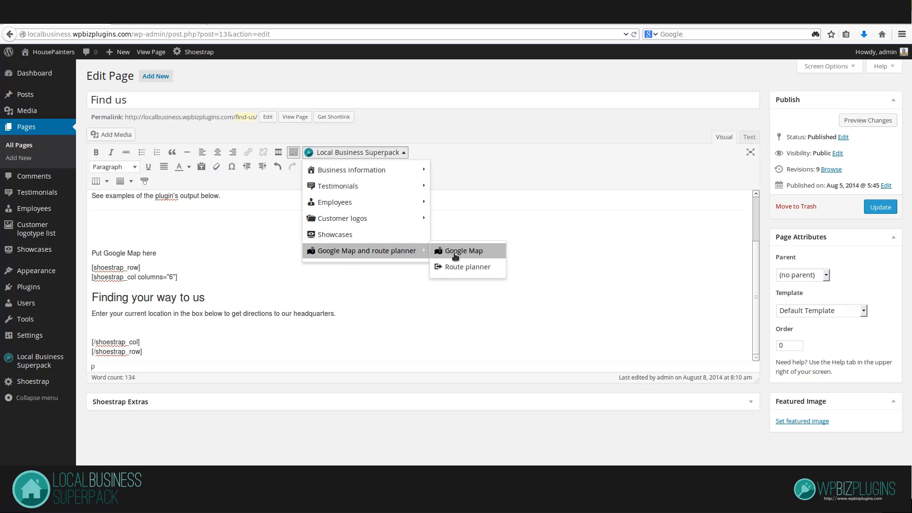
pyautogui.click(458, 268)
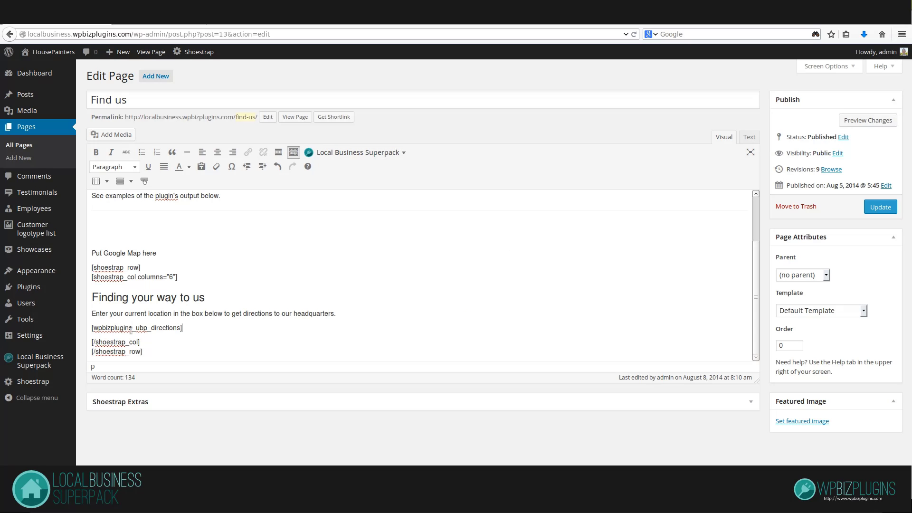
# Step: Preview the page changes and request directions from Gothenburg with the route planner
pyautogui.click(851, 121)
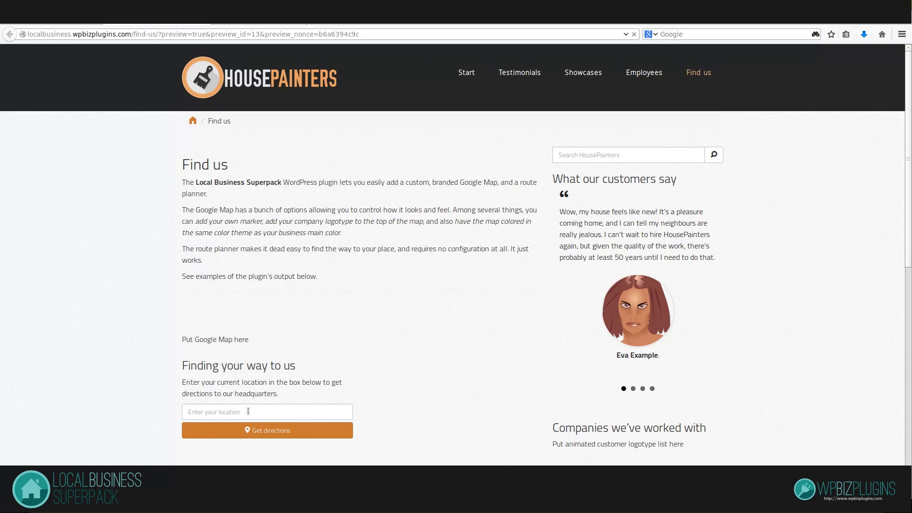
pyautogui.scroll(-4, 122, 258)
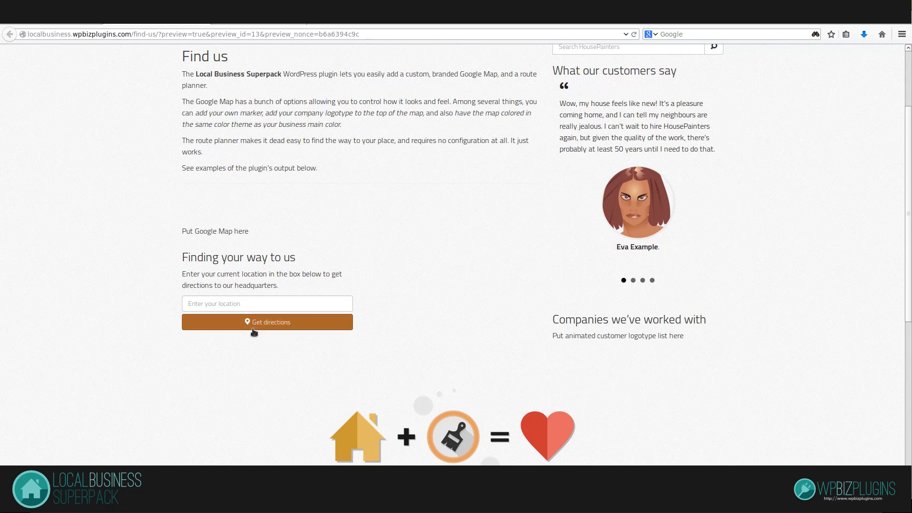
pyautogui.click(210, 309)
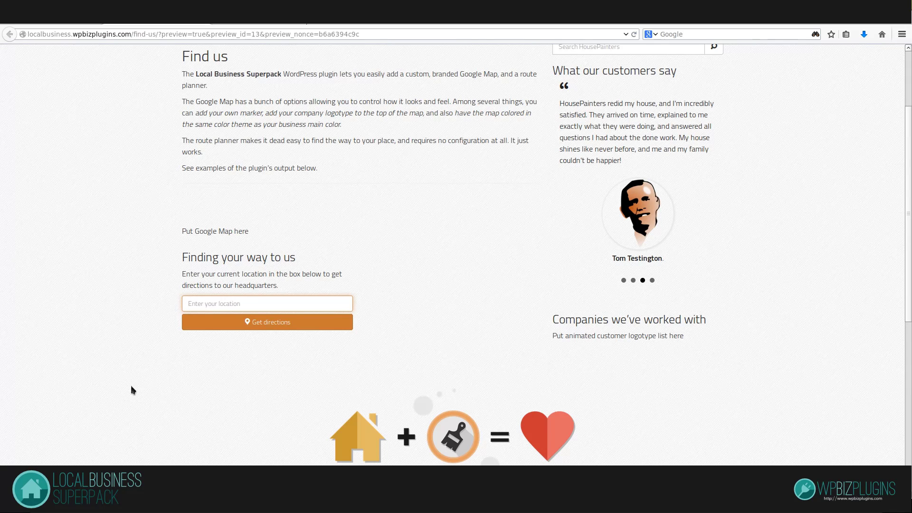
pyautogui.write('Gothenburg')
pyautogui.click(236, 327)
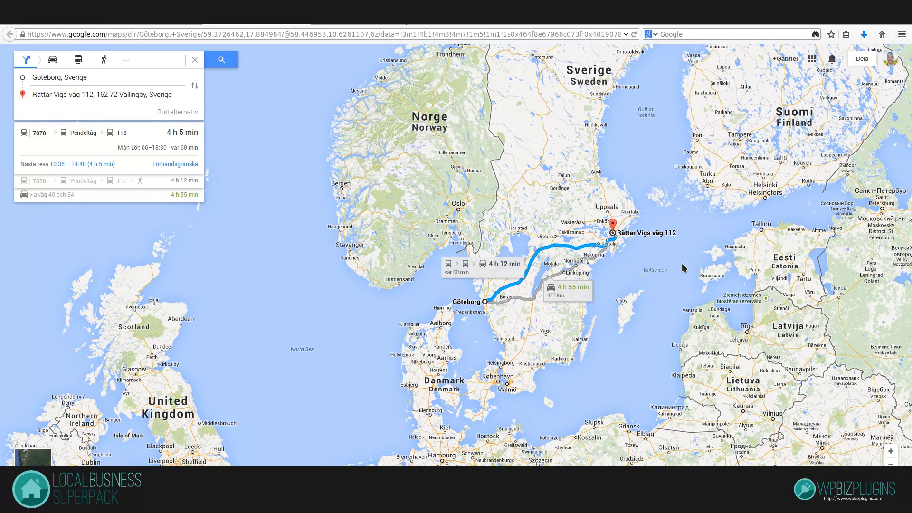
# Step: Inspect the route's starting point and destination on Google Maps, and close the map
pyautogui.scroll(3, 487, 302)
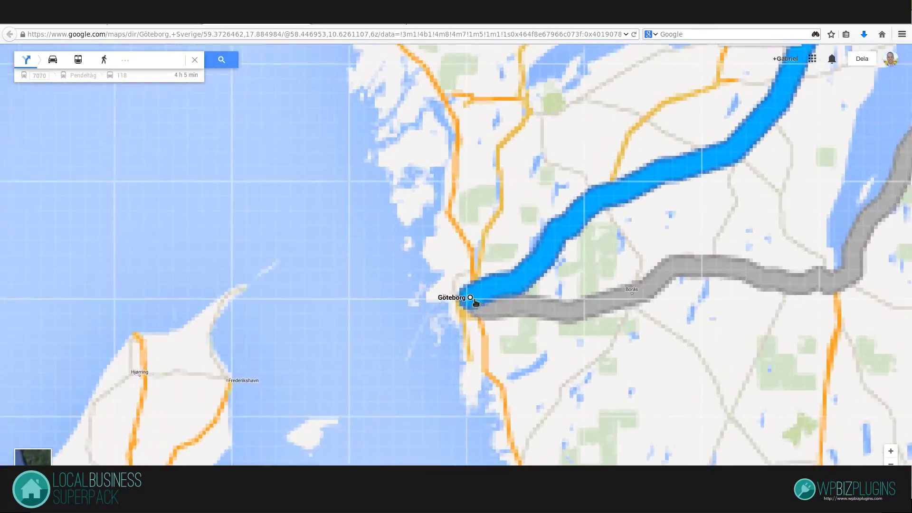
pyautogui.scroll(-4, 475, 302)
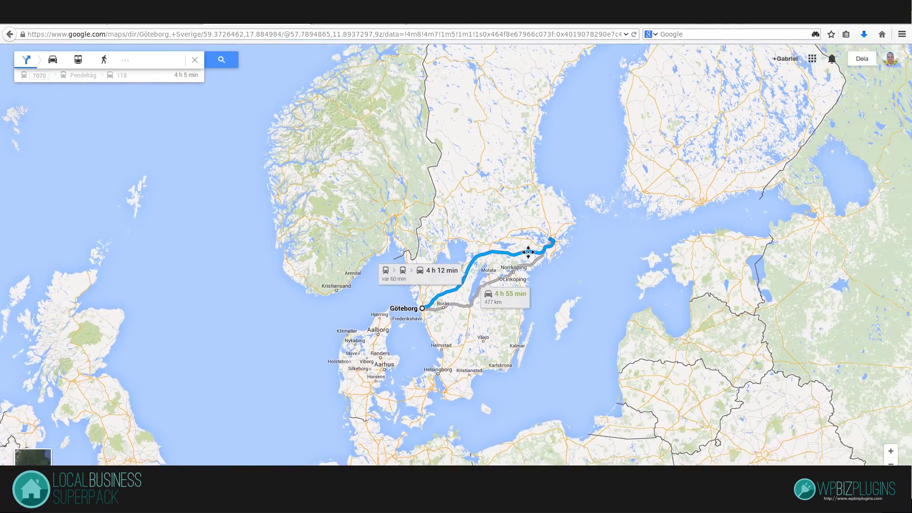
pyautogui.scroll(3, 529, 252)
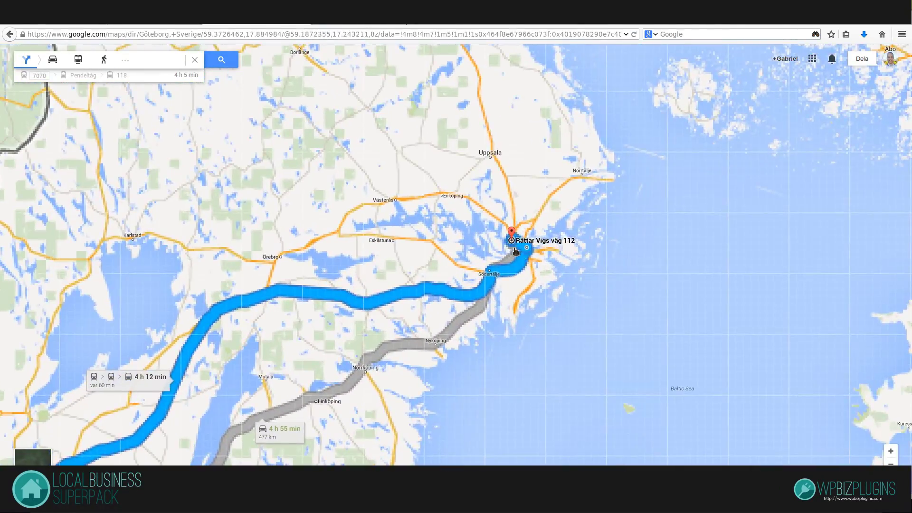
pyautogui.scroll(2, 516, 251)
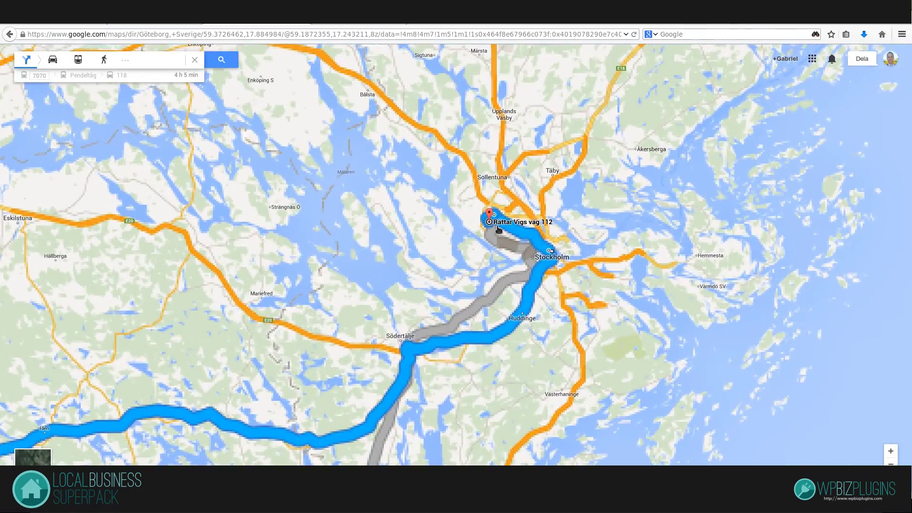
pyautogui.scroll(1, 498, 230)
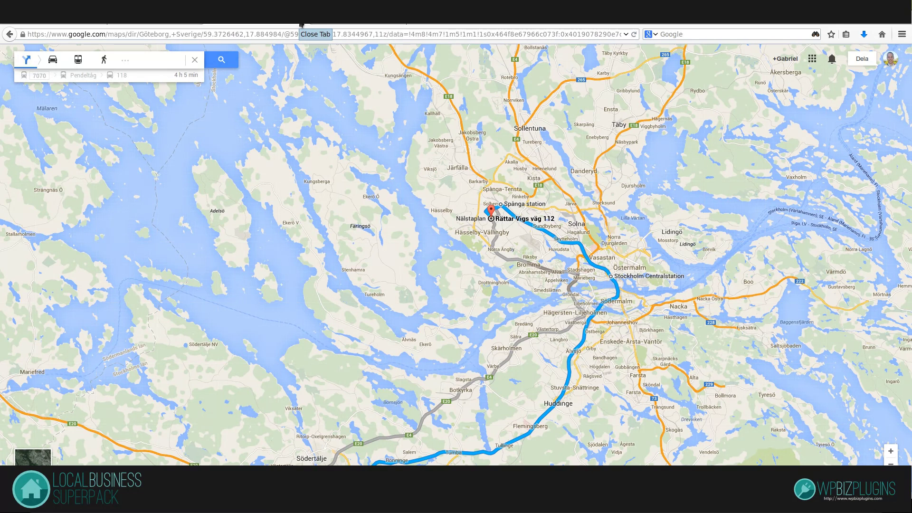
pyautogui.click(301, 23)
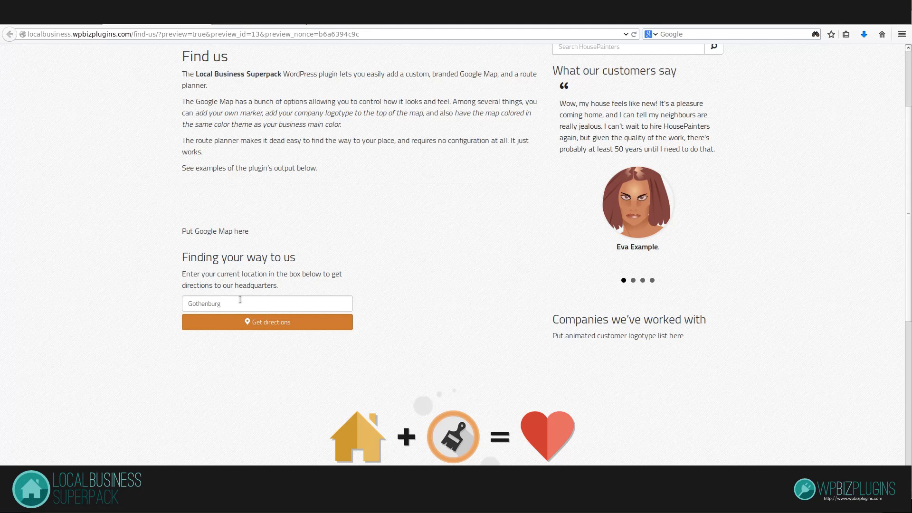
# Step: Clear the route planner's location field and return to editing the Find us page
pyautogui.moveTo(227, 304); pyautogui.dragTo(142, 306)
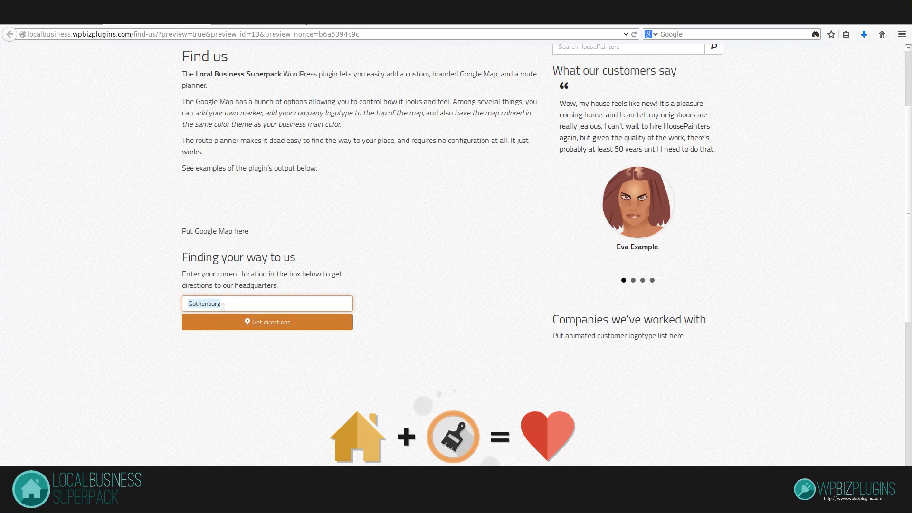
pyautogui.press('BackSpace')
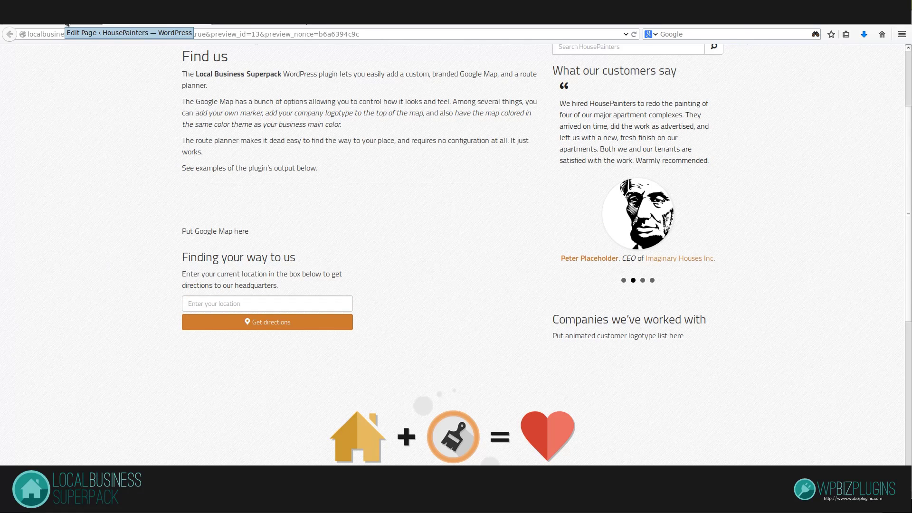
pyautogui.click(68, 22)
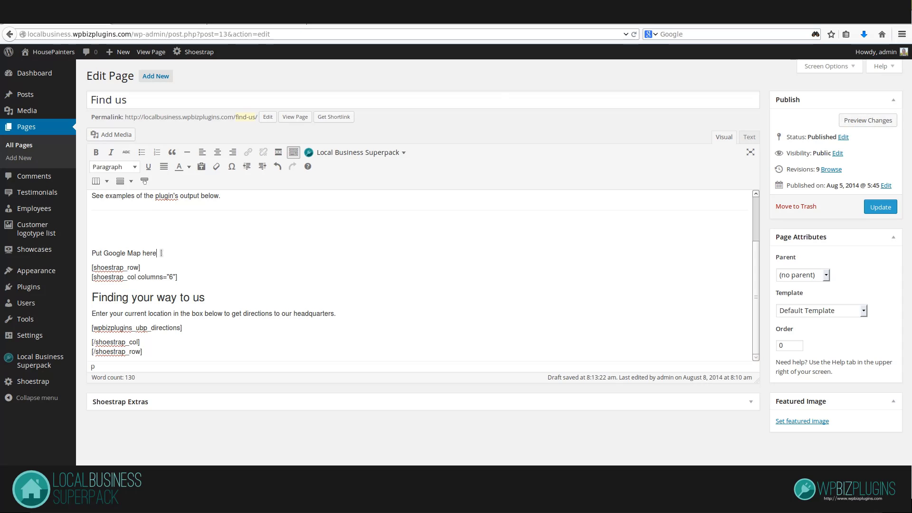
# Step: Replace the "Put Google Map here" placeholder with the Local Business Superpack Google Map shortcode, 900 px wide and 500 px high
pyautogui.moveTo(162, 253); pyautogui.dragTo(87, 257)
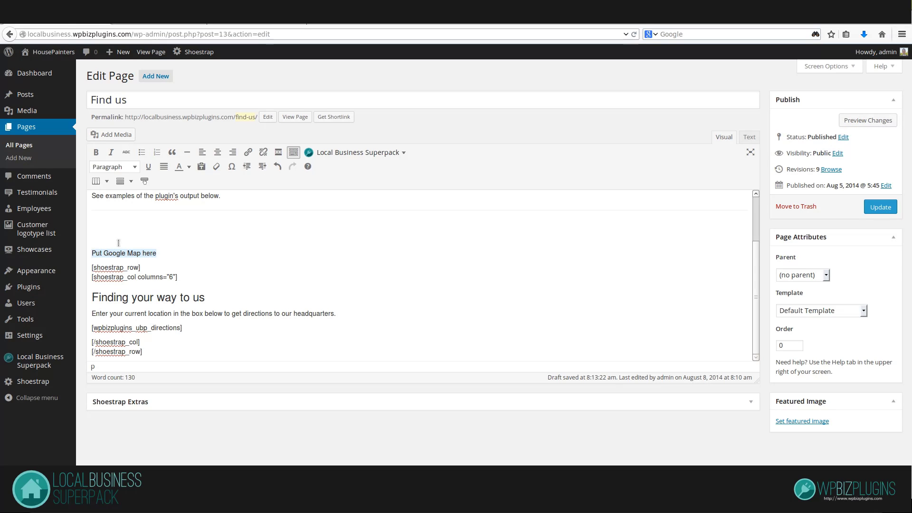
pyautogui.press('Delete')
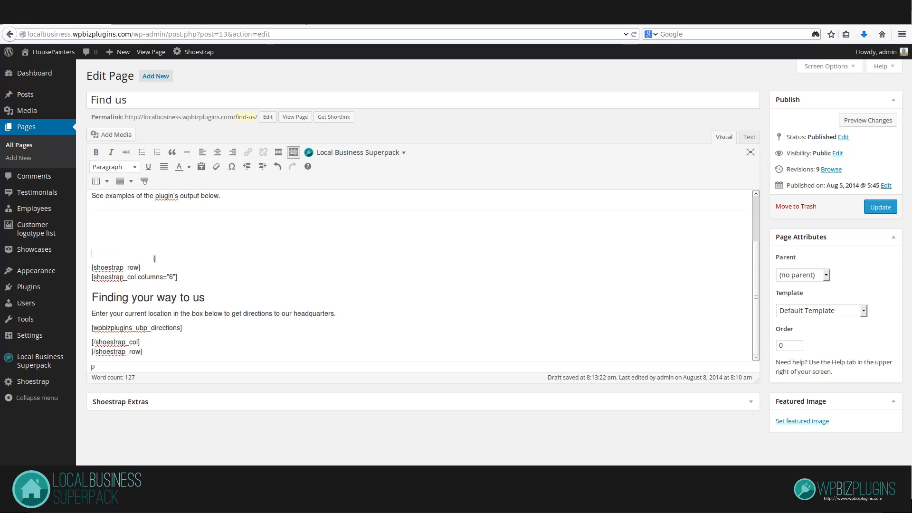
pyautogui.click(369, 158)
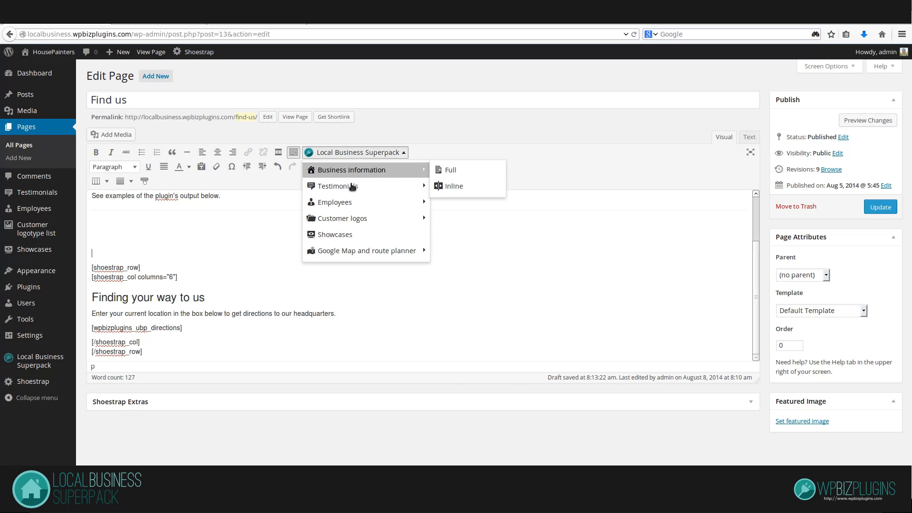
pyautogui.moveTo(349, 253)
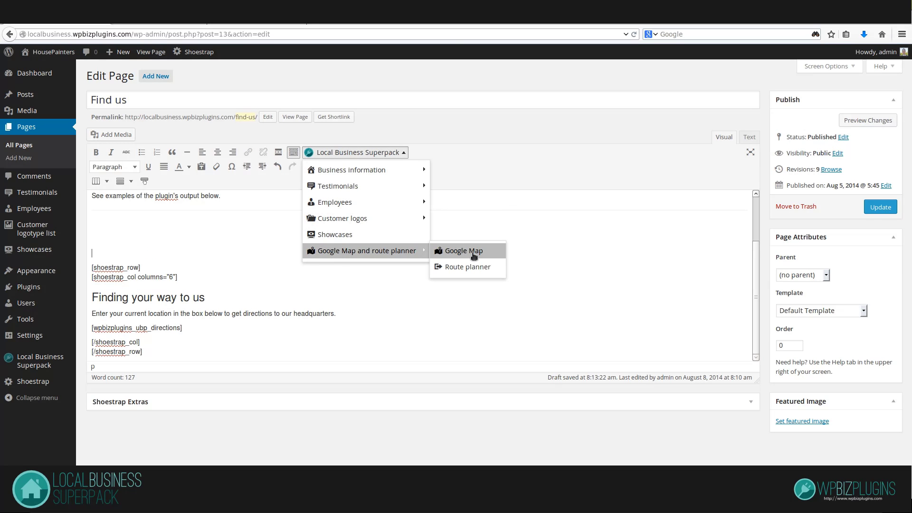
pyautogui.click(474, 253)
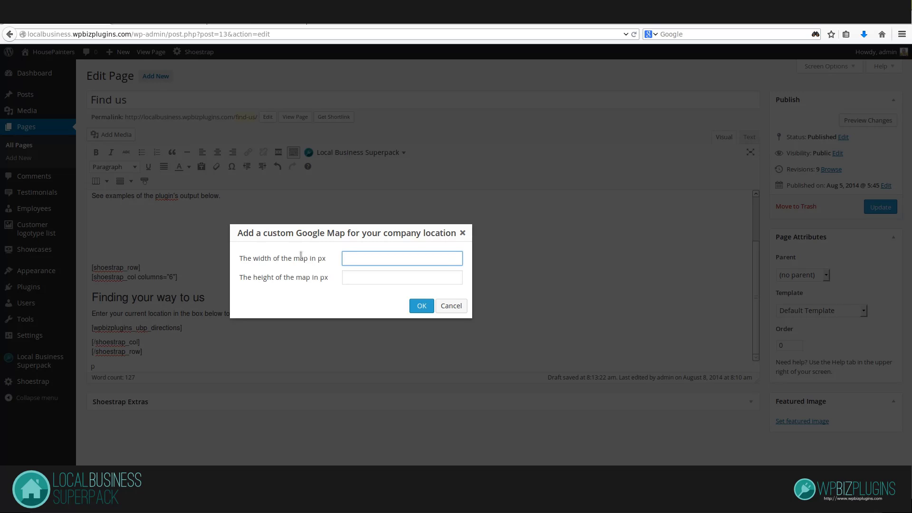
pyautogui.write('00')
pyautogui.press('Tab')
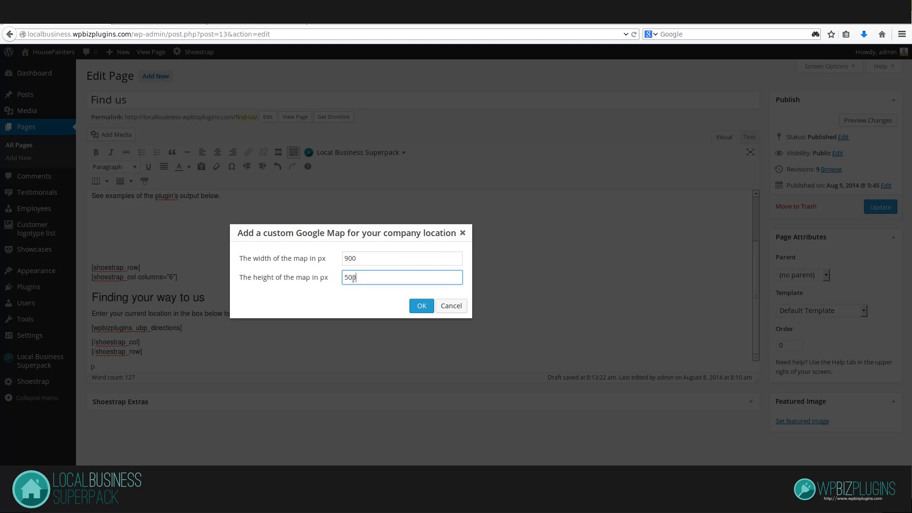
pyautogui.click(421, 307)
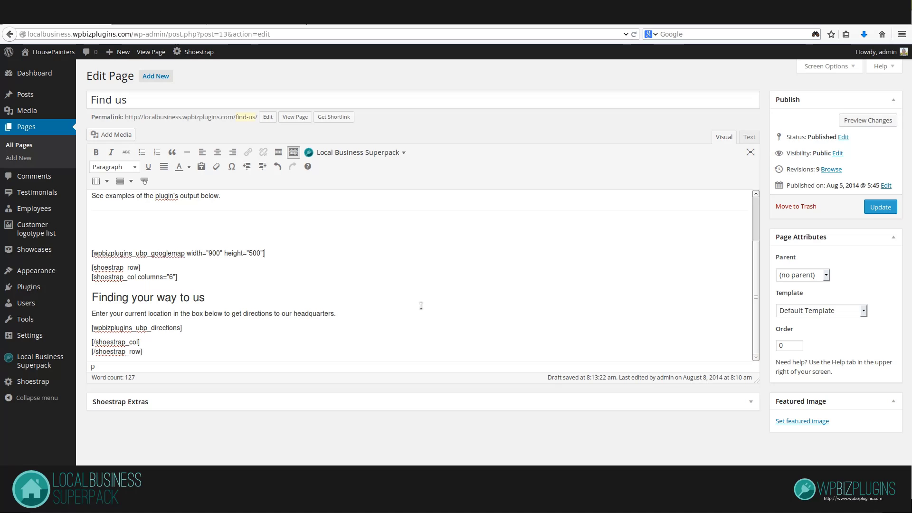
# Step: Preview the page changes and test the embedded Google Map by zooming it out and back in around the company marker
pyautogui.click(863, 122)
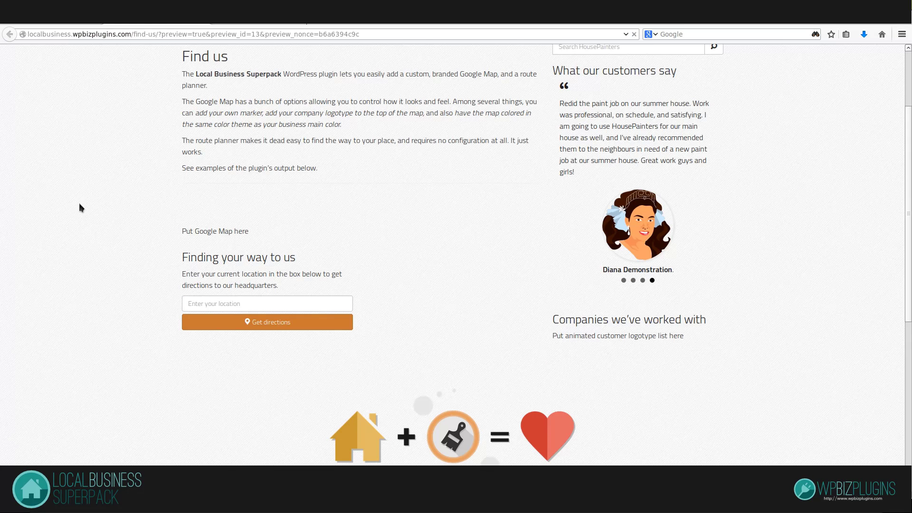
pyautogui.scroll(-5, 88, 233)
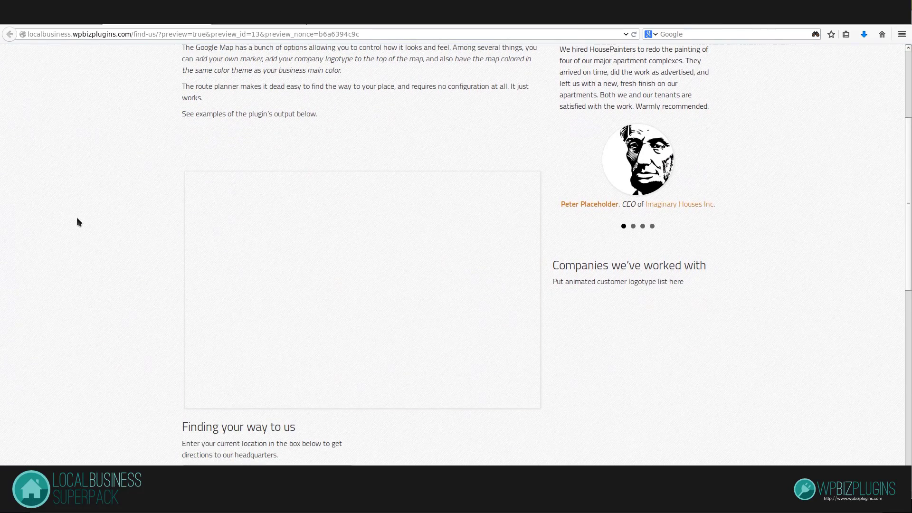
pyautogui.scroll(-1, 76, 227)
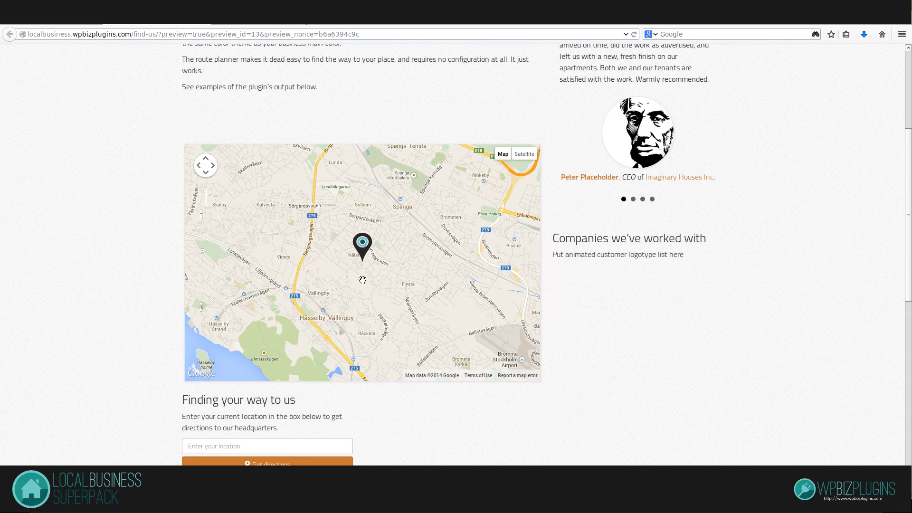
pyautogui.scroll(-3, 362, 270)
pyautogui.scroll(-3, 363, 274)
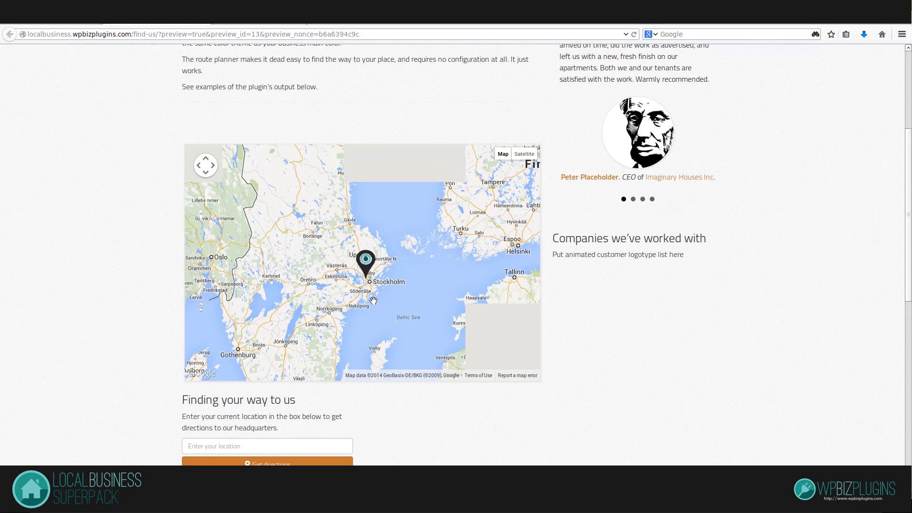
pyautogui.scroll(3, 370, 287)
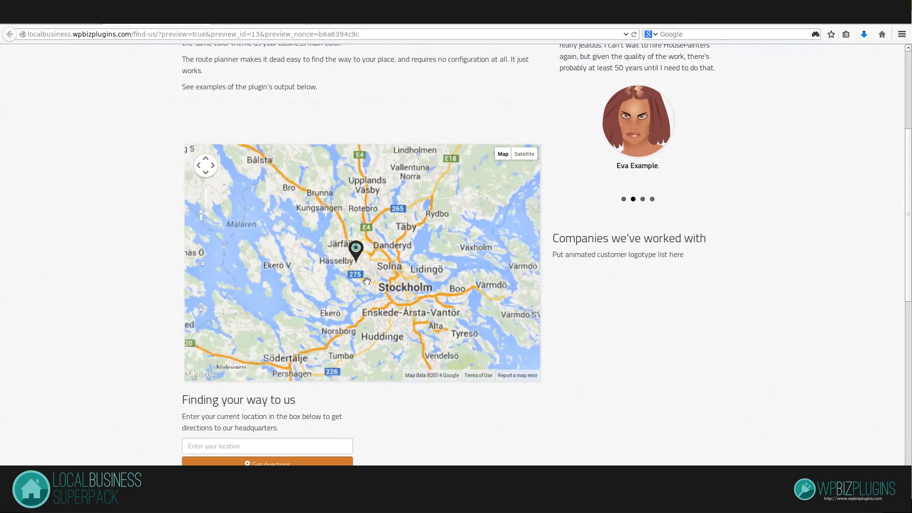
pyautogui.scroll(2, 367, 282)
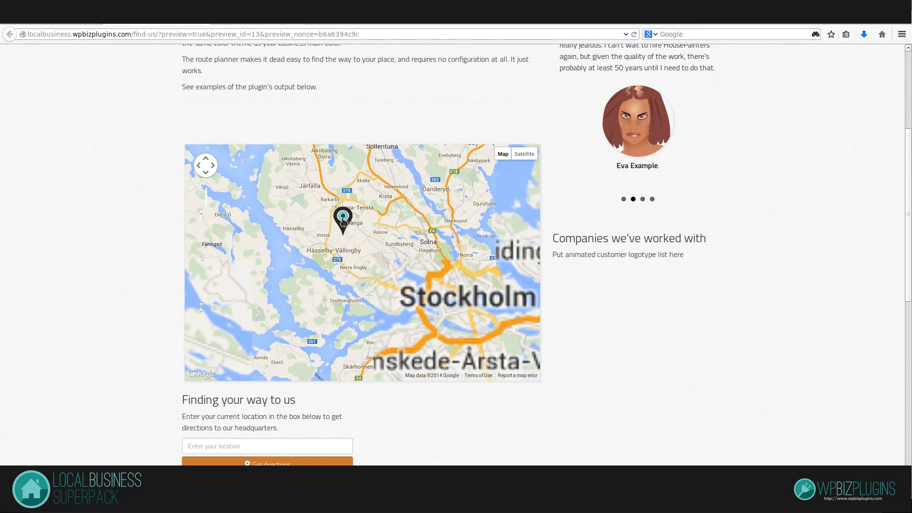
# Step: Open the company marker's info window on the map and examine its address and contact details
pyautogui.click(343, 221)
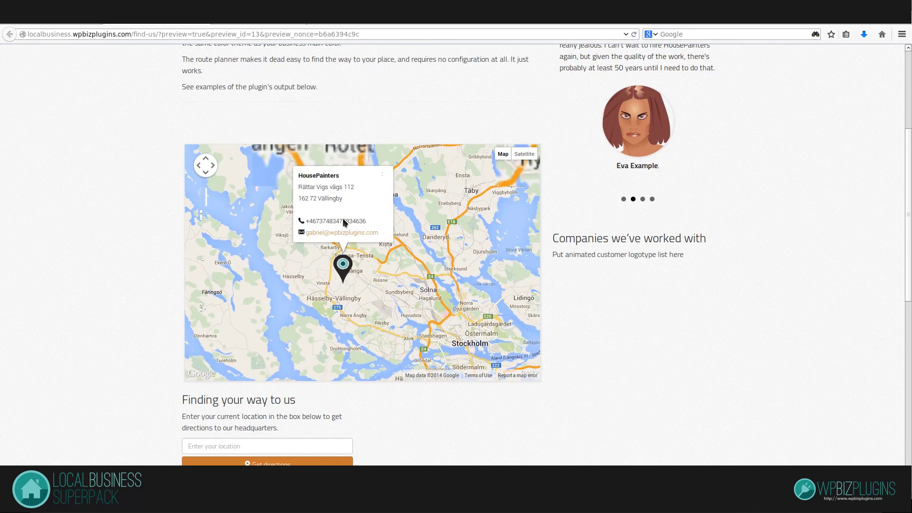
pyautogui.moveTo(352, 198); pyautogui.dragTo(318, 187)
pyautogui.click(318, 188)
pyautogui.click(334, 195)
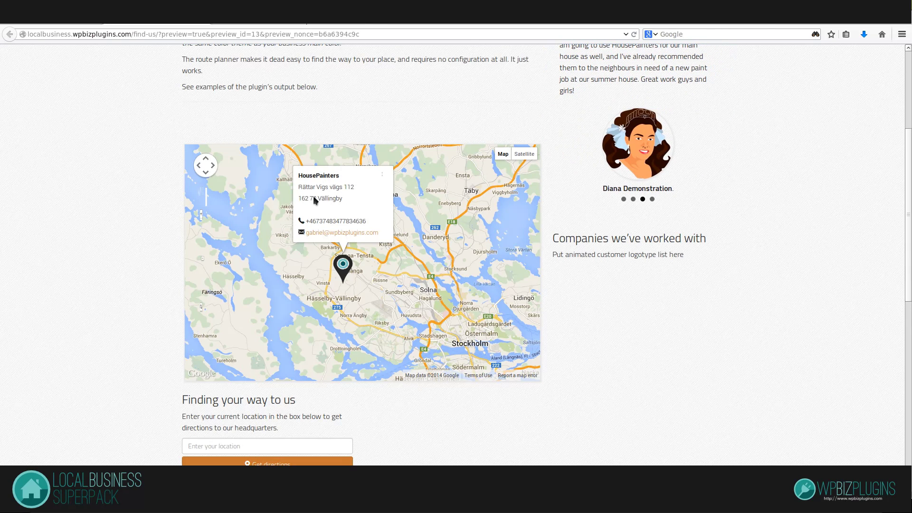
pyautogui.moveTo(310, 221)
pyautogui.mouseDown()
pyautogui.moveTo(351, 220)
pyautogui.moveTo(326, 221)
pyautogui.mouseUp()
pyautogui.click(359, 222)
pyautogui.click(99, 272)
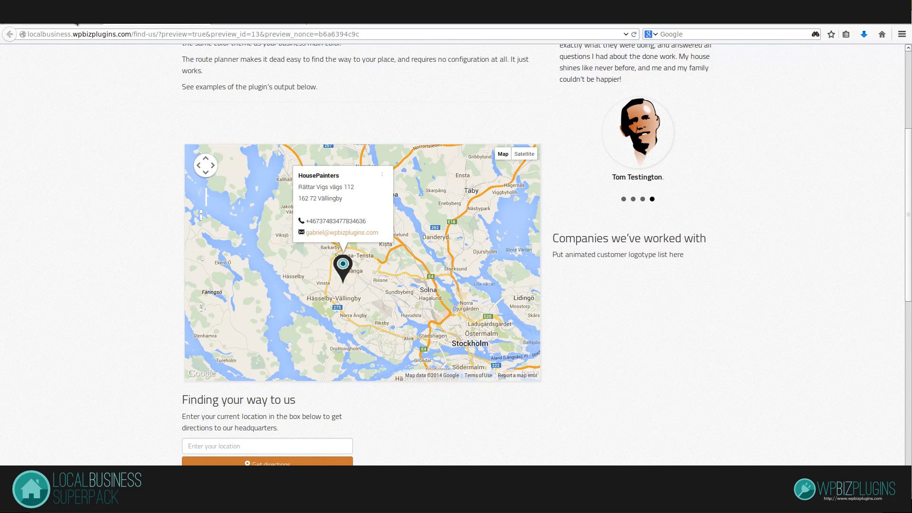
# Step: Update the Find us page and reload its live version to check the map and route planner
pyautogui.click(76, 20)
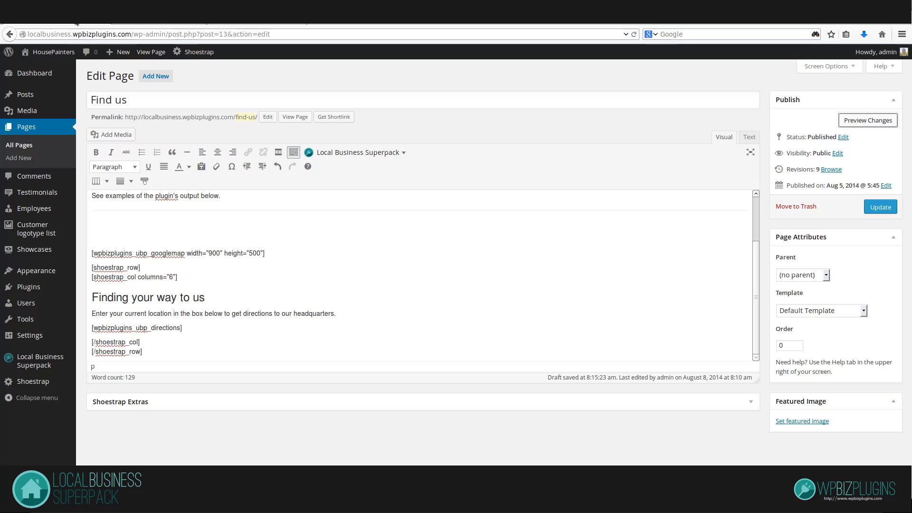
pyautogui.click(874, 209)
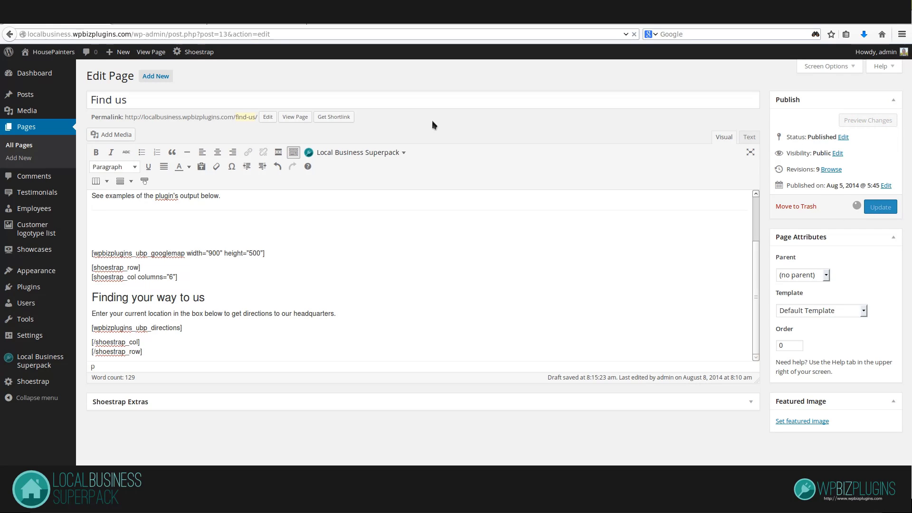
pyautogui.click(168, 21)
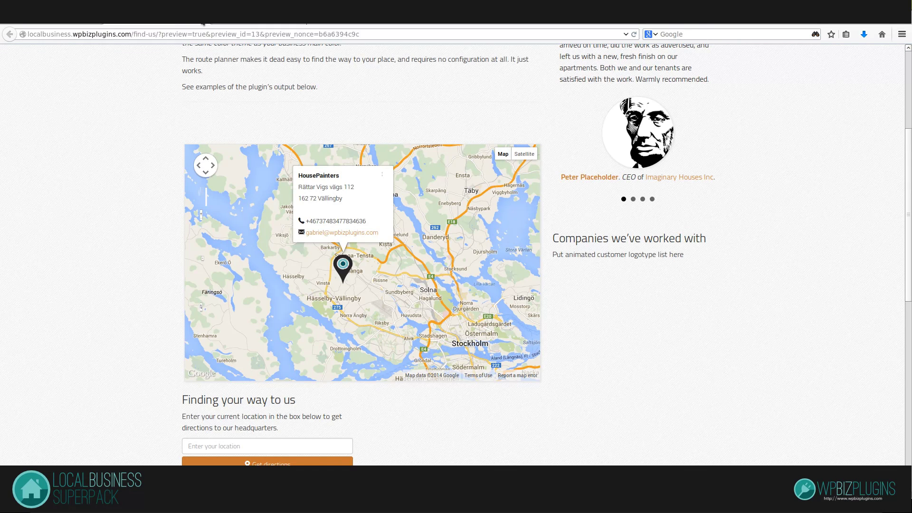
pyautogui.click(203, 23)
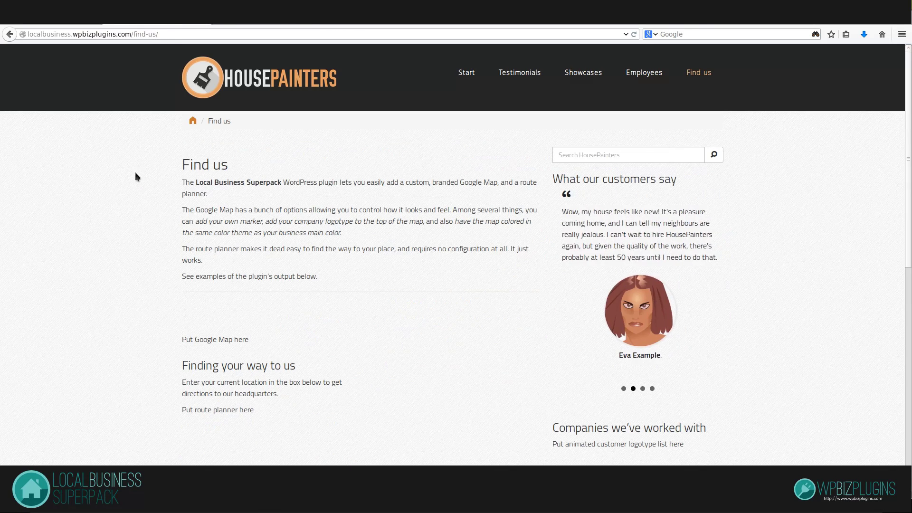
pyautogui.press('F5')
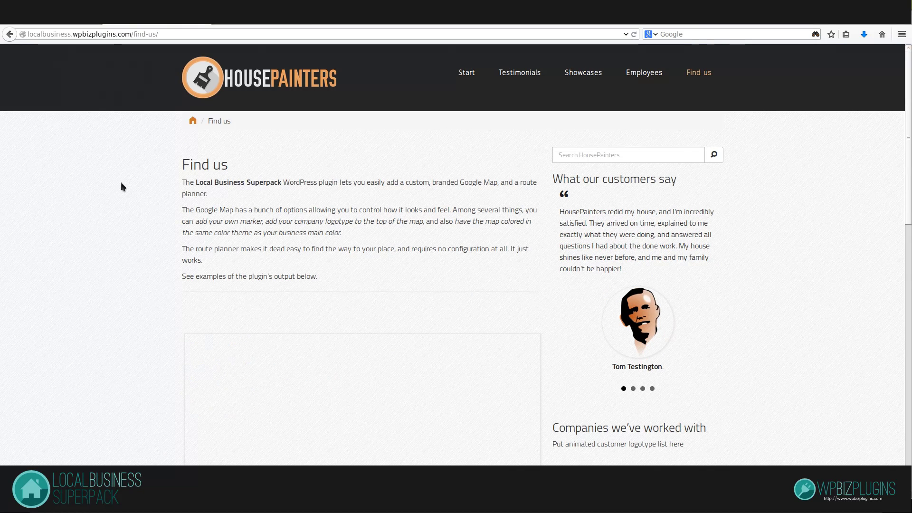
pyautogui.scroll(-8, 121, 182)
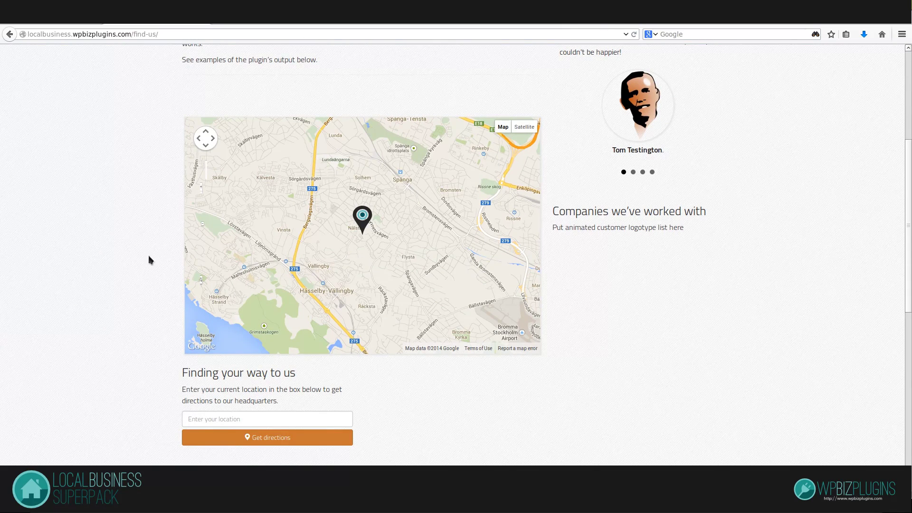
# Step: Return to the WordPress dashboard and open the Local Business Superpack settings for Google Map and route planner
pyautogui.click(65, 23)
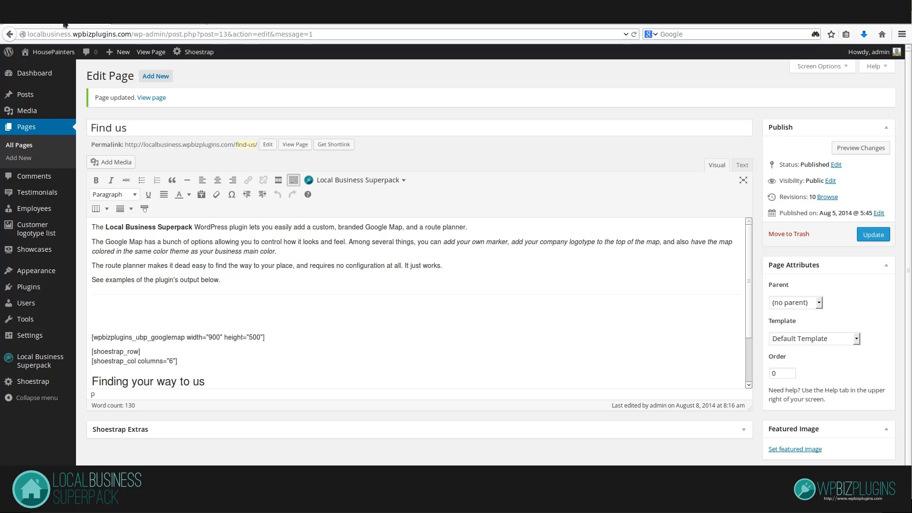
pyautogui.click(42, 76)
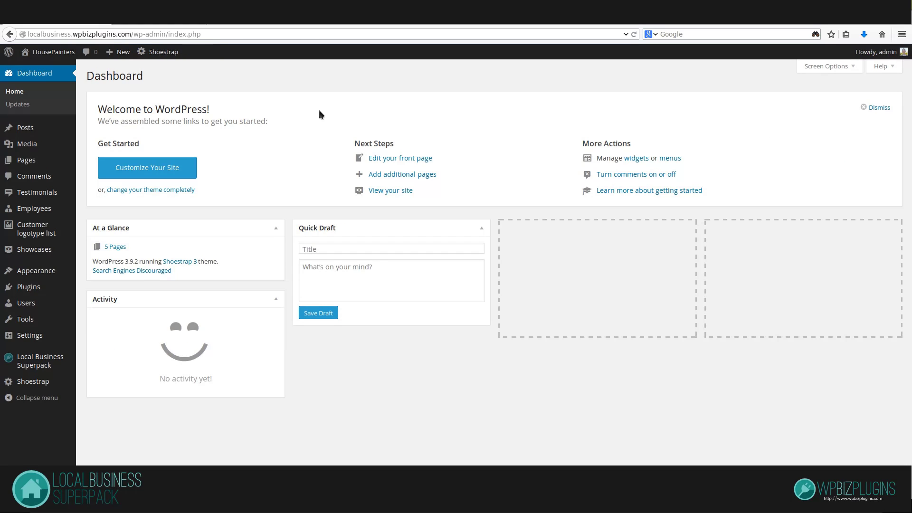
pyautogui.moveTo(46, 367)
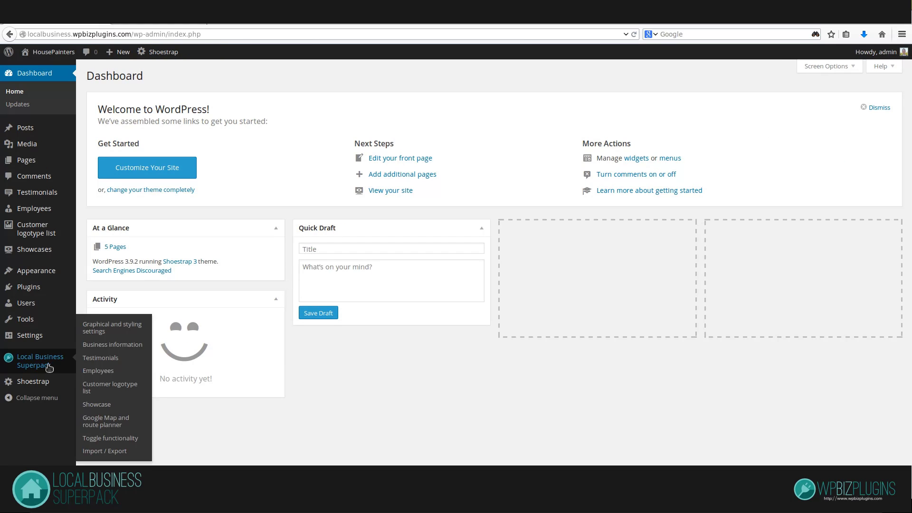
pyautogui.click(120, 425)
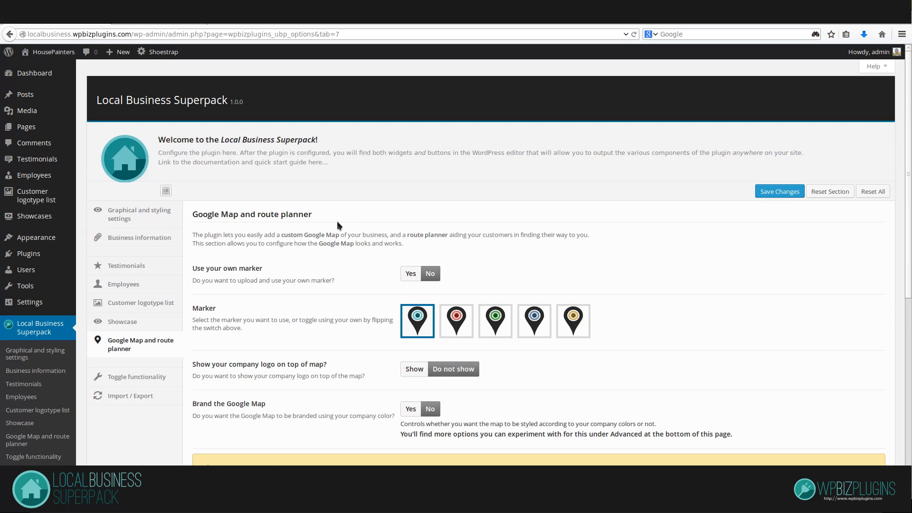
# Step: Review the marker options and select the yellow marker for the Google Map
pyautogui.scroll(-3, 338, 221)
pyautogui.scroll(1, 334, 221)
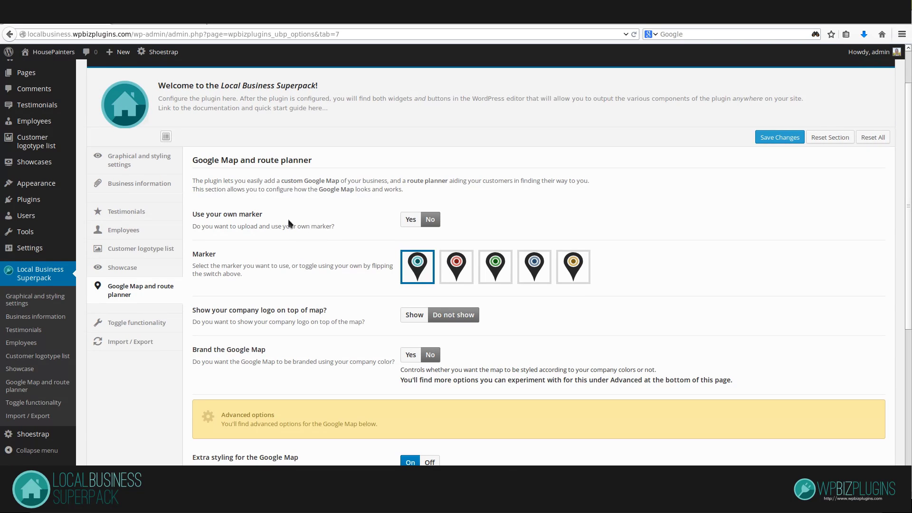
pyautogui.scroll(-1, 281, 266)
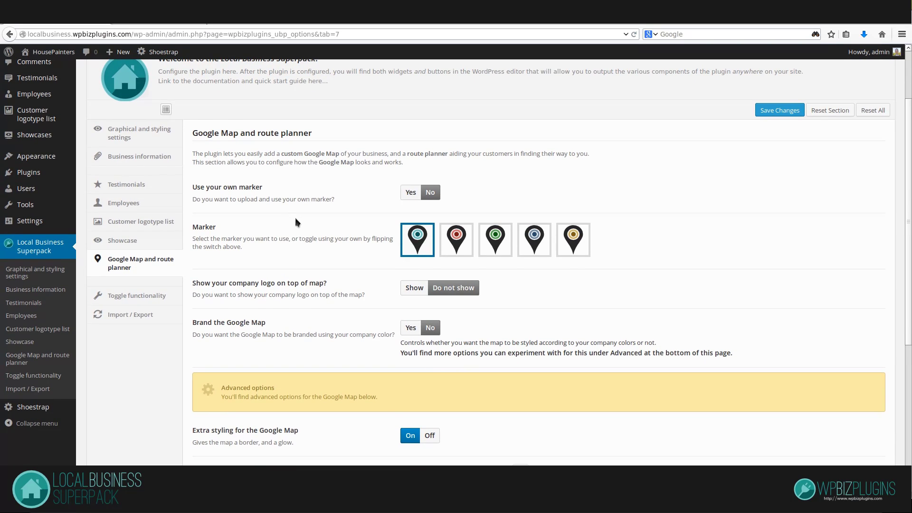
pyautogui.moveTo(195, 187); pyautogui.dragTo(340, 199)
pyautogui.click(262, 191)
pyautogui.click(344, 200)
pyautogui.click(578, 244)
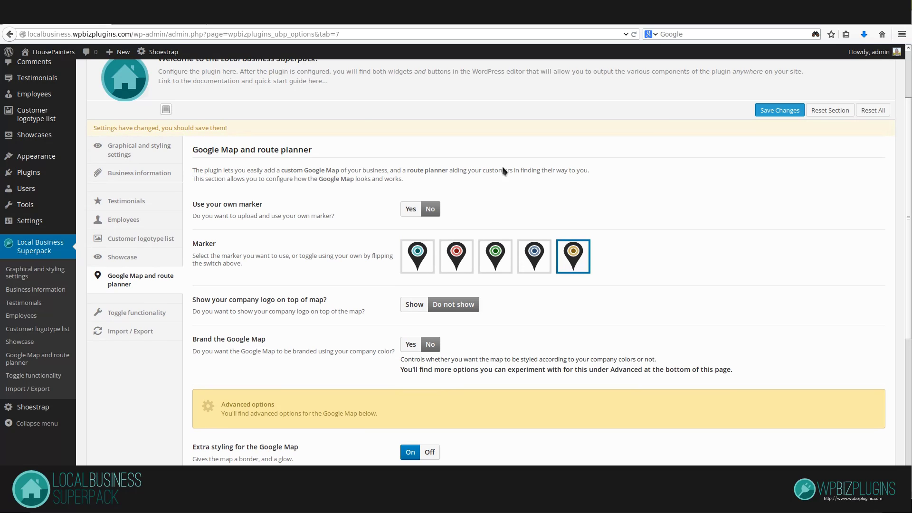
# Step: Check the marker on the live Find us page's map, and return to the plugin settings to review the remaining map options
pyautogui.click(158, 23)
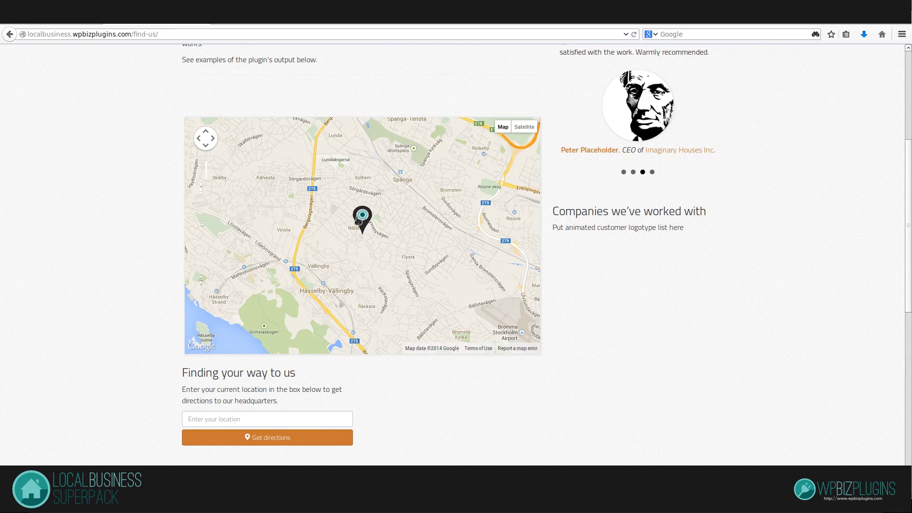
pyautogui.scroll(3, 140, 208)
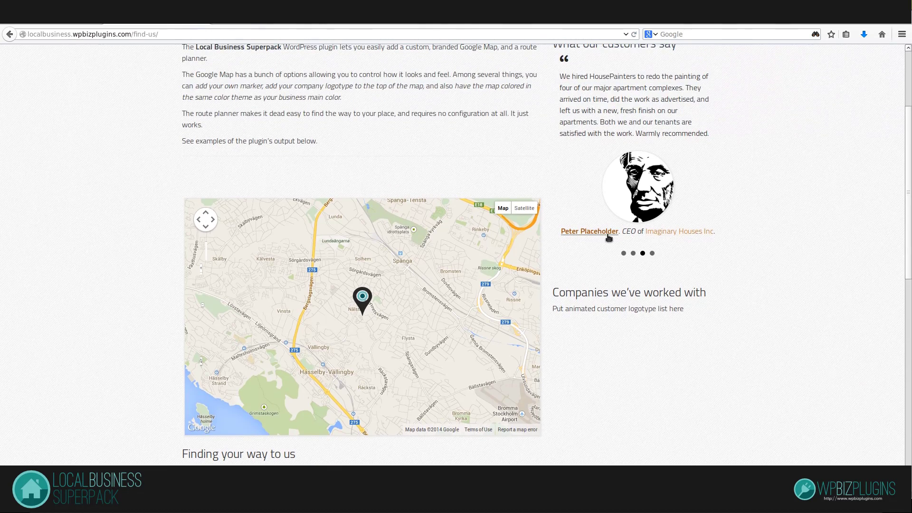
pyautogui.scroll(-2, 82, 238)
pyautogui.click(58, 23)
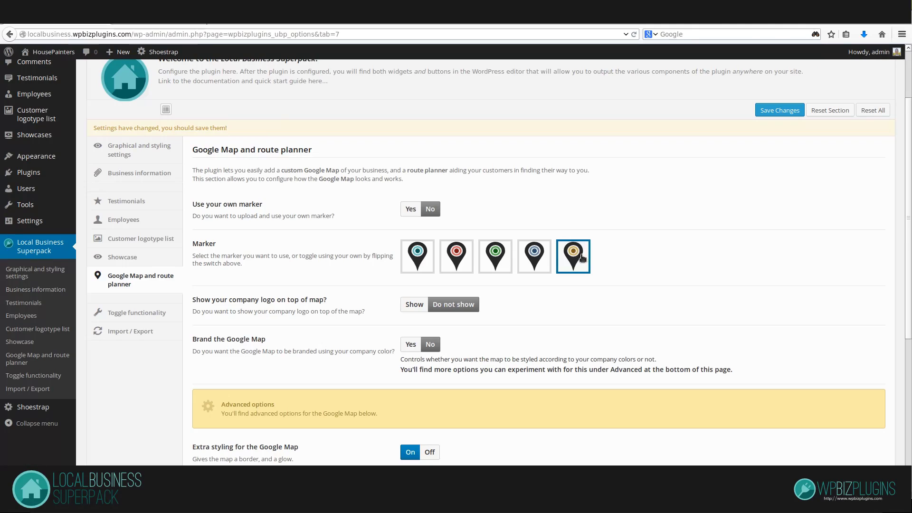
pyautogui.scroll(-1, 280, 225)
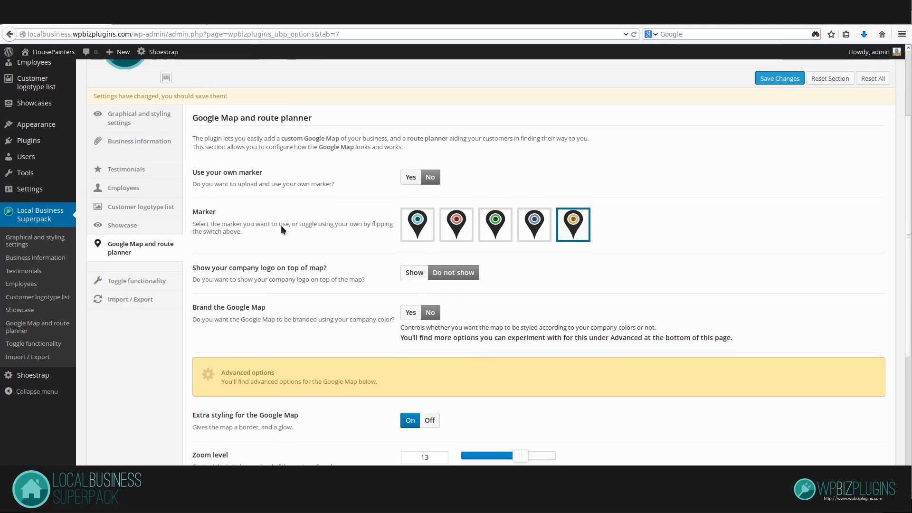
pyautogui.scroll(-1, 280, 225)
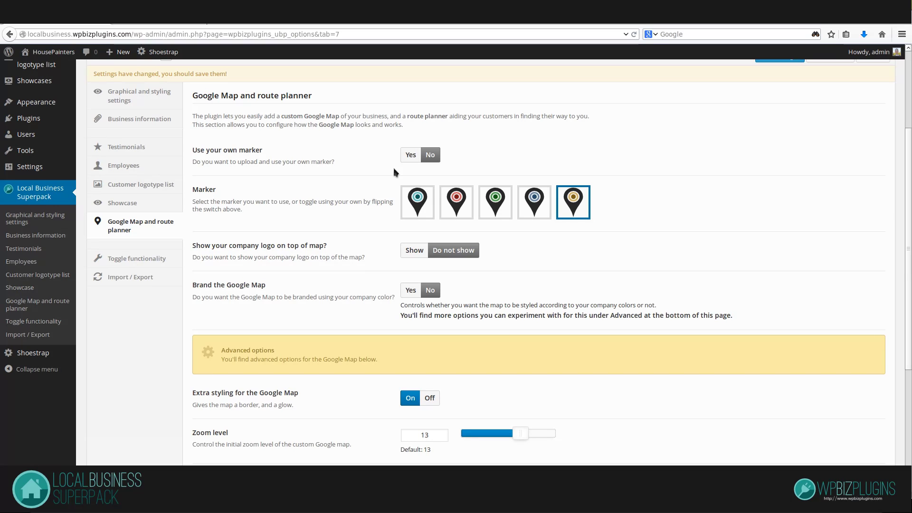
pyautogui.scroll(-1, 285, 204)
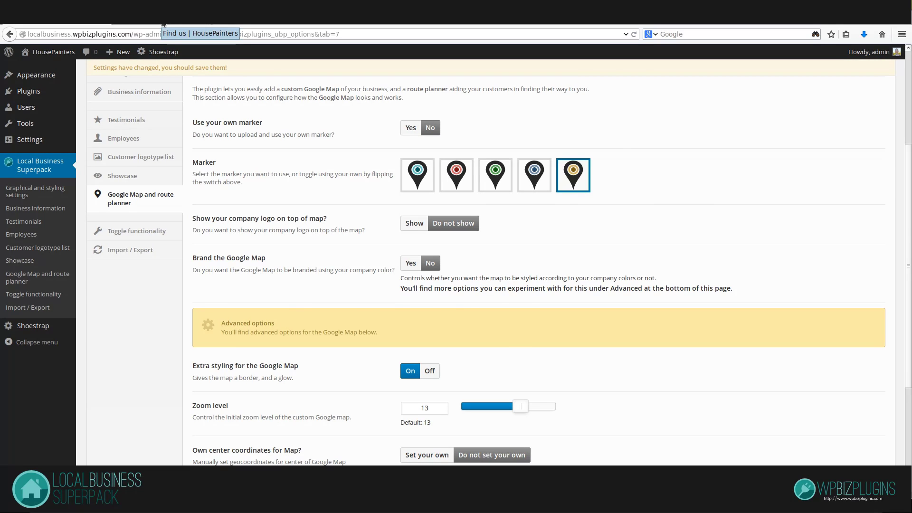
# Step: Look at the live Find us map, return to the plugin settings and enable Brand the Google Map
pyautogui.click(163, 24)
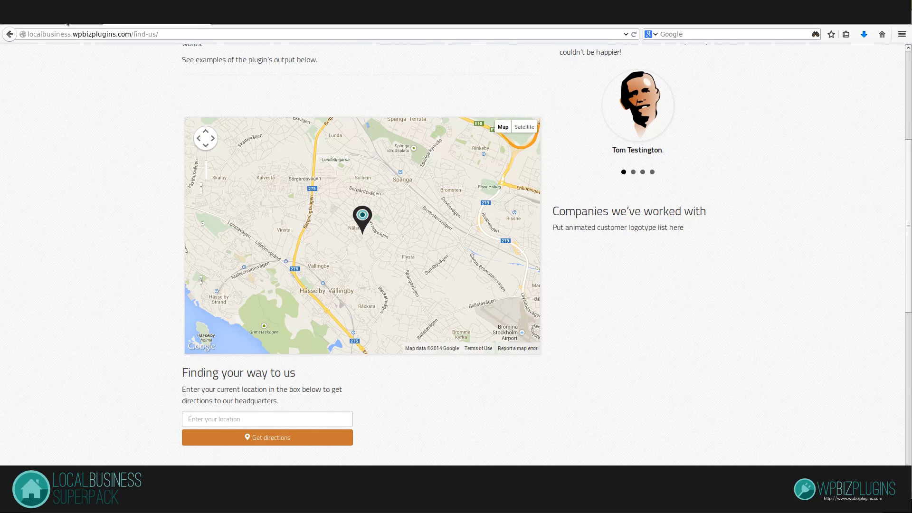
pyautogui.click(67, 21)
pyautogui.scroll(-3, 303, 202)
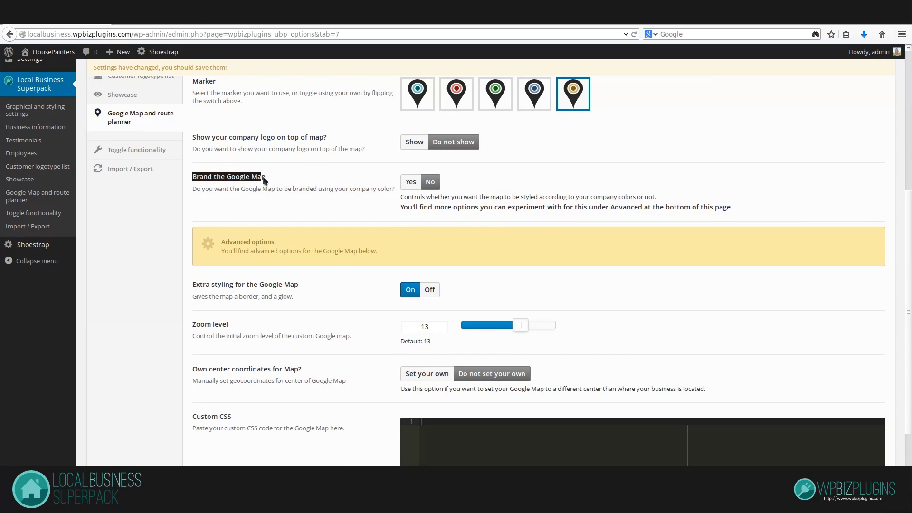
pyautogui.click(298, 181)
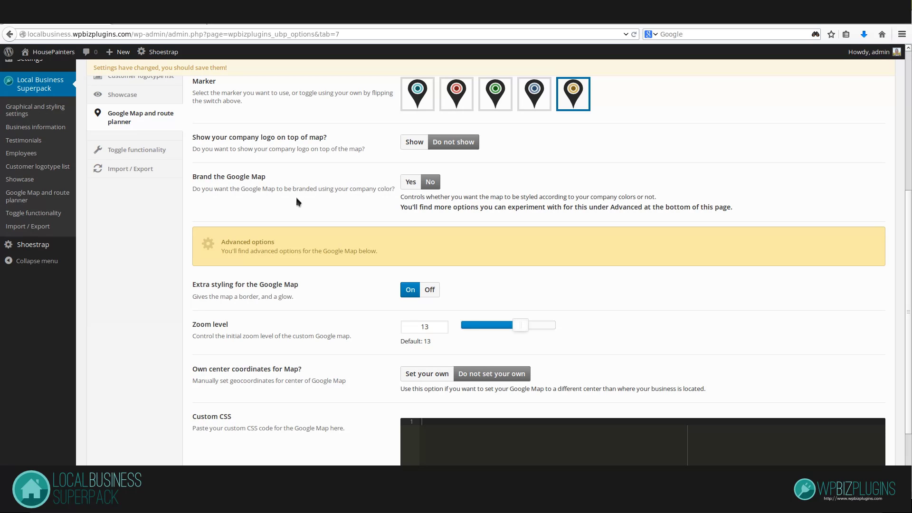
pyautogui.click(409, 184)
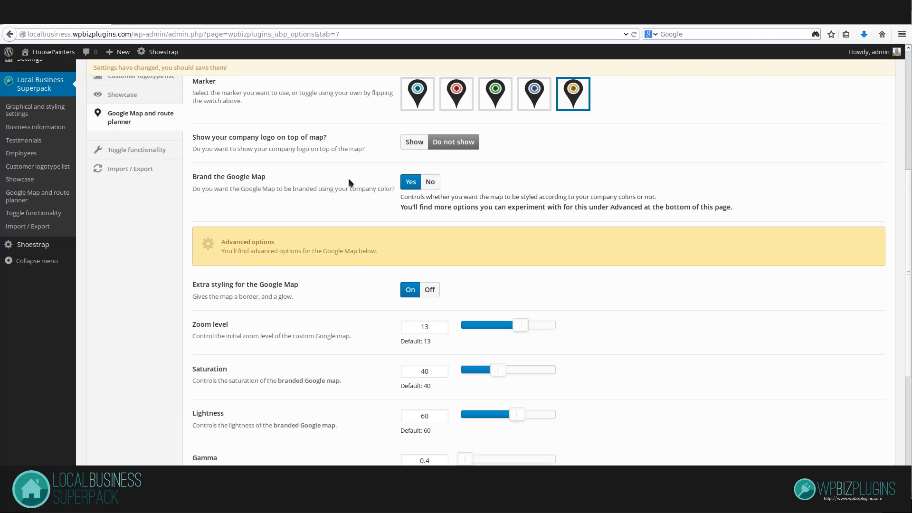
# Step: Review the advanced options for the branded Google Map and save the plugin settings
pyautogui.scroll(-2, 366, 228)
pyautogui.scroll(-2, 244, 310)
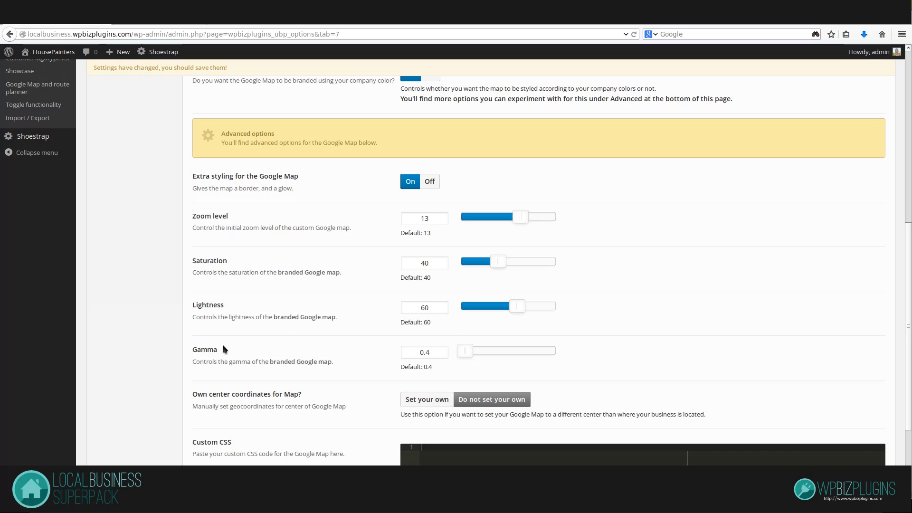
pyautogui.scroll(5, 223, 344)
pyautogui.scroll(5, 200, 344)
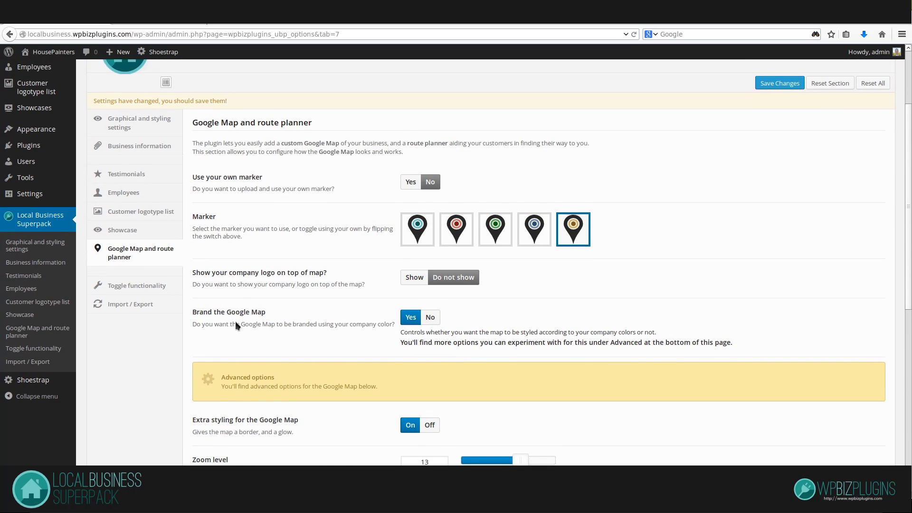
pyautogui.moveTo(231, 312); pyautogui.dragTo(277, 314)
pyautogui.click(317, 327)
pyautogui.click(783, 88)
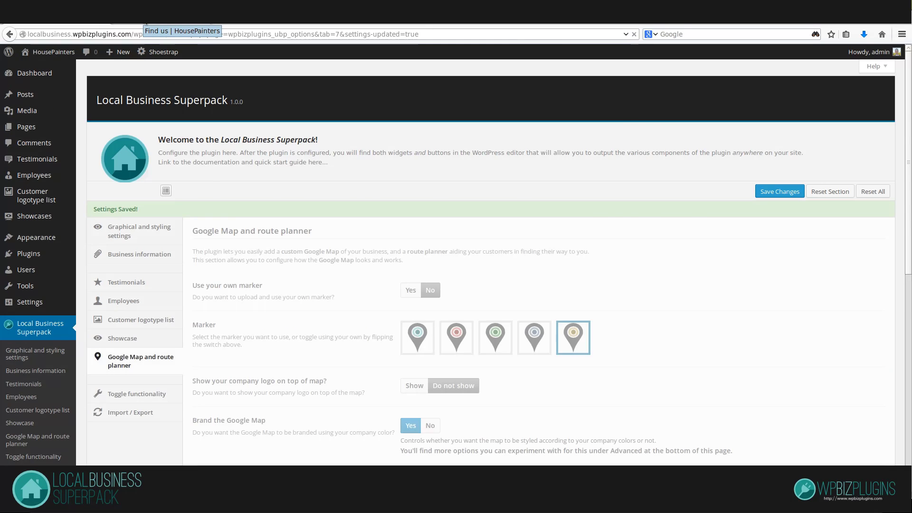
# Step: Examine the map's branded colors on the live Find us page at wider and closer zoom levels
pyautogui.click(147, 22)
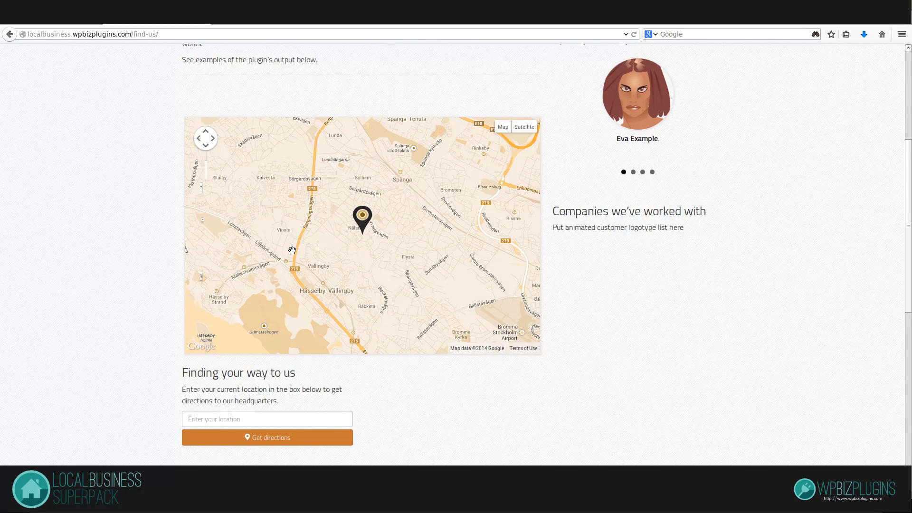
pyautogui.scroll(-4, 298, 253)
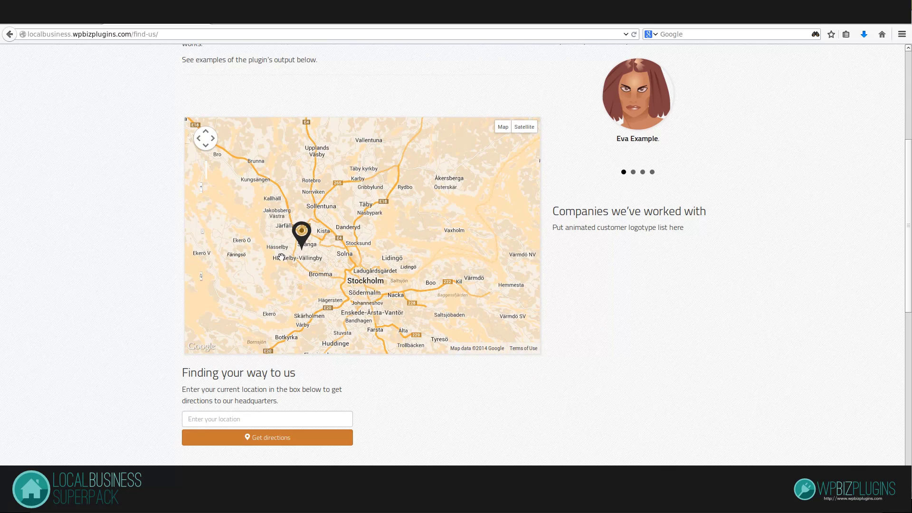
pyautogui.scroll(4, 285, 251)
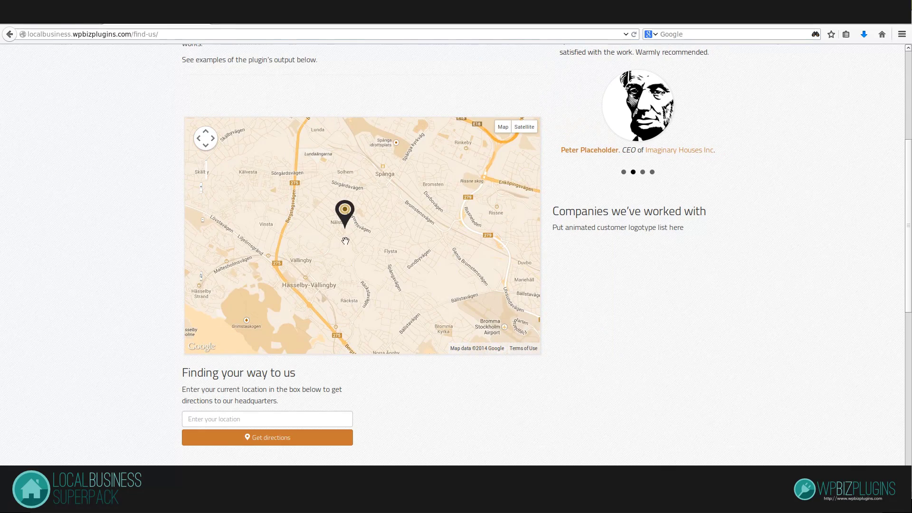
pyautogui.scroll(2, 360, 230)
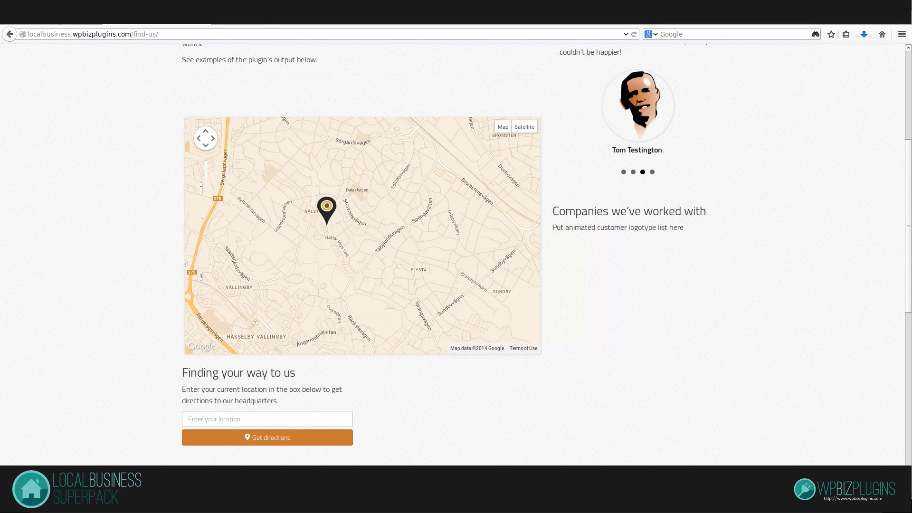
# Step: Set the Google Map's initial zoom level to 5 in the plugin settings, save, and check the live Find us page
pyautogui.click(58, 19)
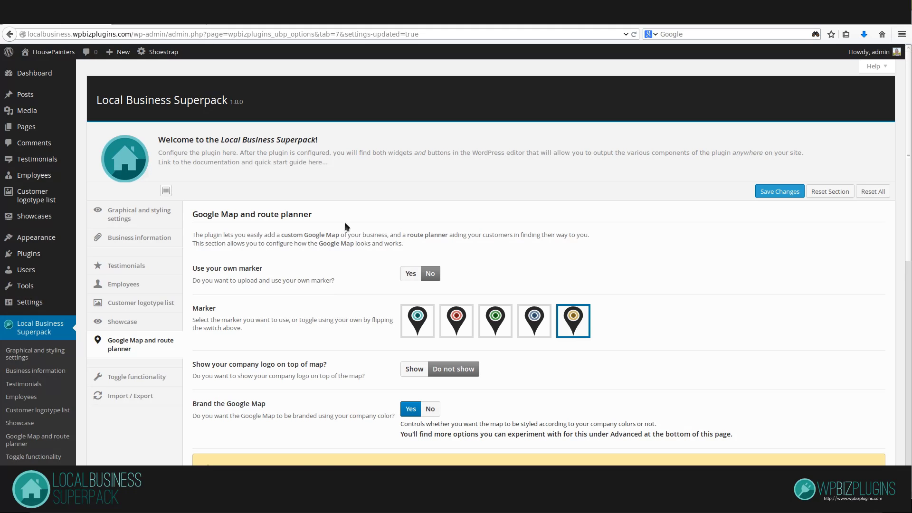
pyautogui.scroll(-1, 345, 224)
pyautogui.scroll(-4, 345, 223)
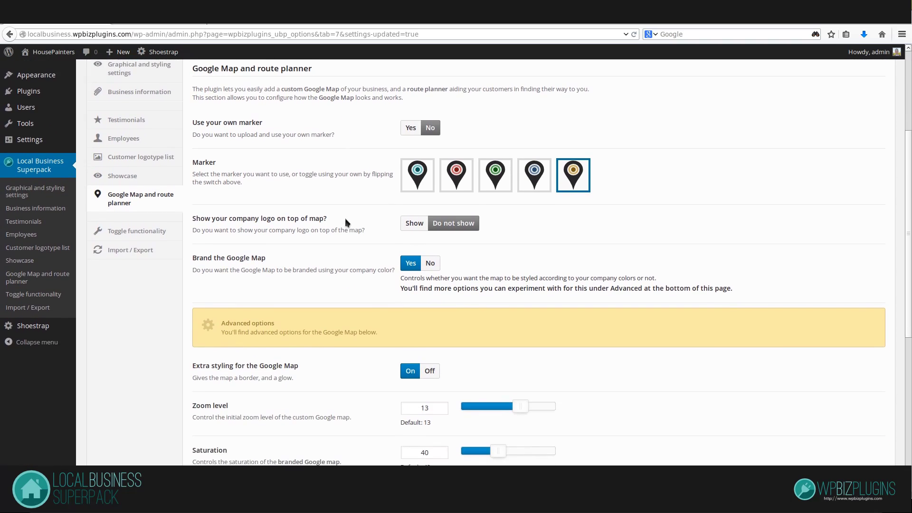
pyautogui.scroll(-3, 345, 218)
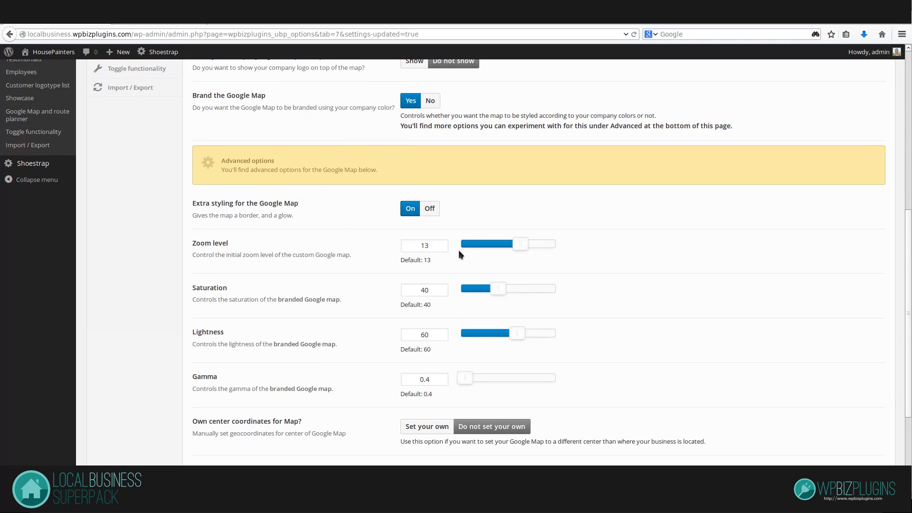
pyautogui.moveTo(521, 246); pyautogui.dragTo(480, 250)
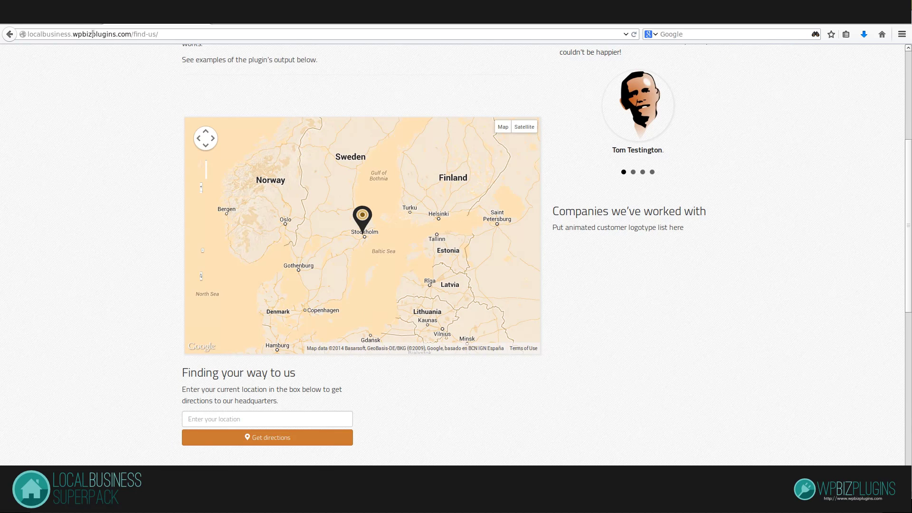
# Step: Restore the Google Map's initial zoom level to 13, save the settings and check the live Find us page
pyautogui.click(78, 24)
pyautogui.scroll(-4, 327, 288)
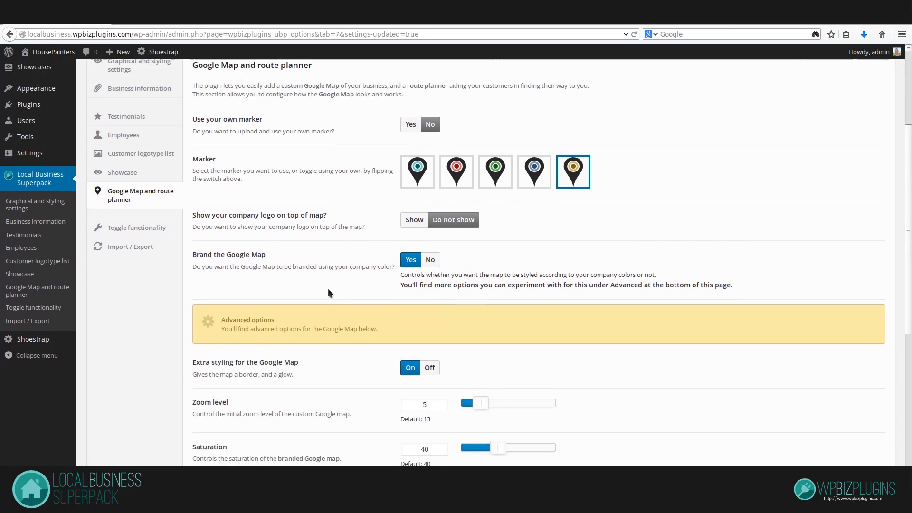
pyautogui.moveTo(480, 351); pyautogui.dragTo(498, 352)
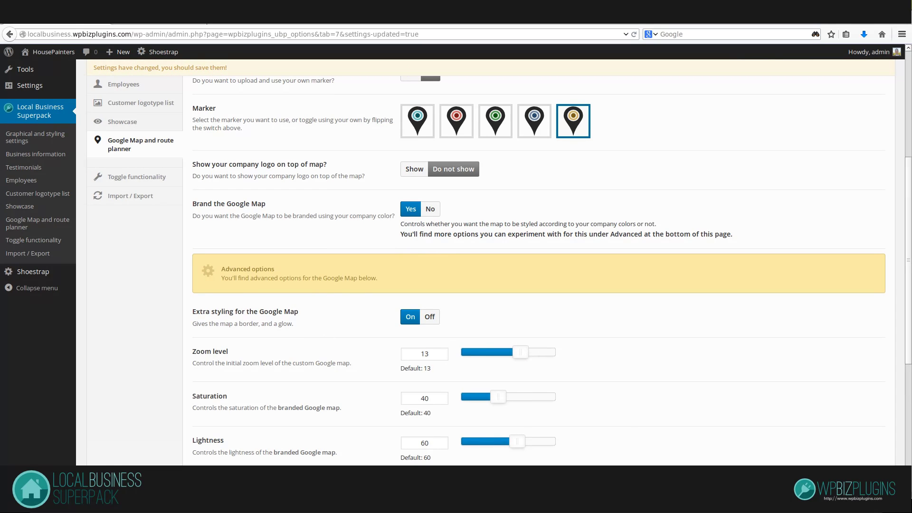
pyautogui.hotkey('ctrl', 's')
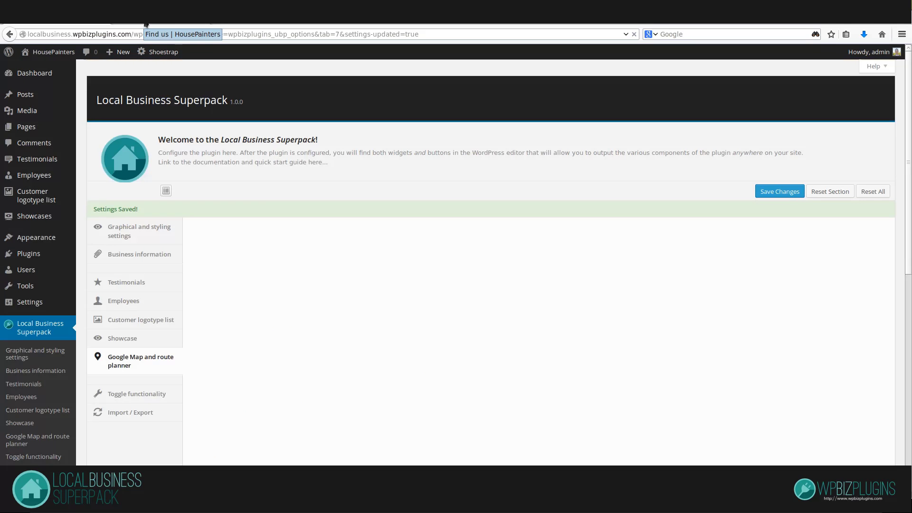
pyautogui.click(145, 25)
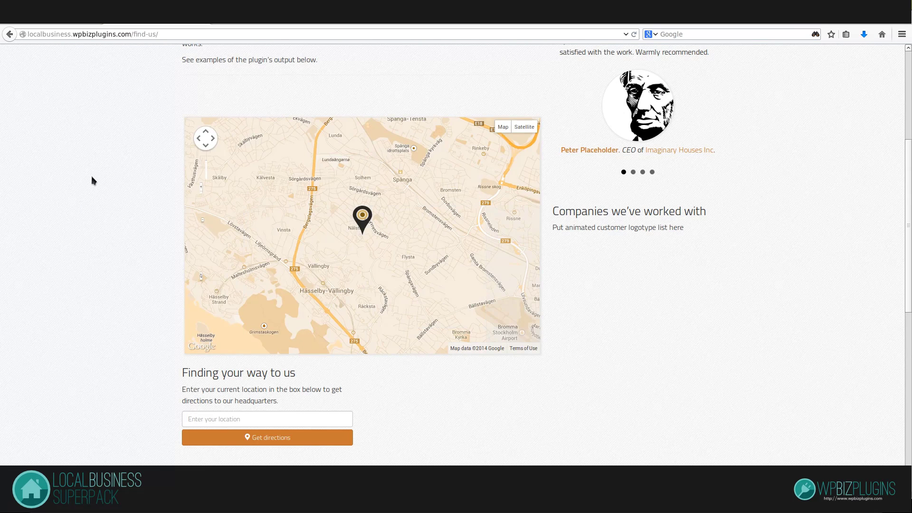
# Step: Enable Use your own marker in the plugin settings and upload map-marker.png from the Google Map folder as the marker
pyautogui.click(50, 22)
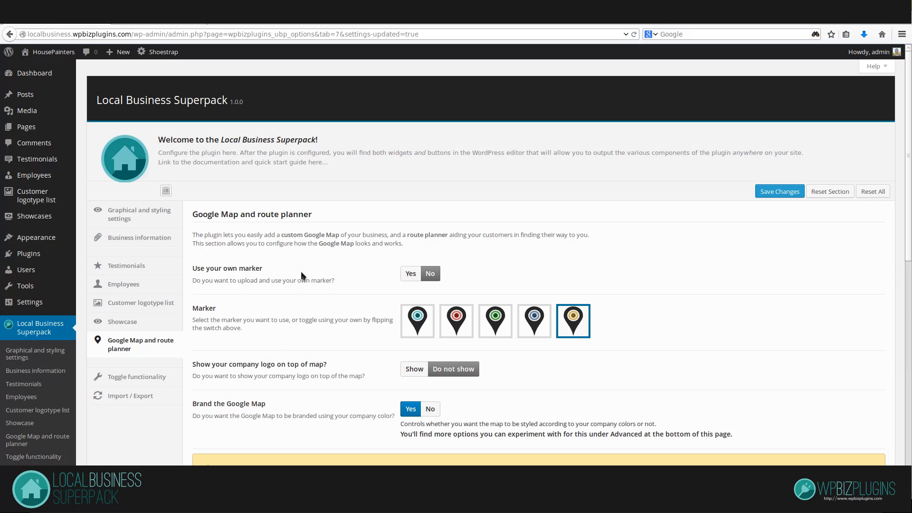
pyautogui.click(411, 274)
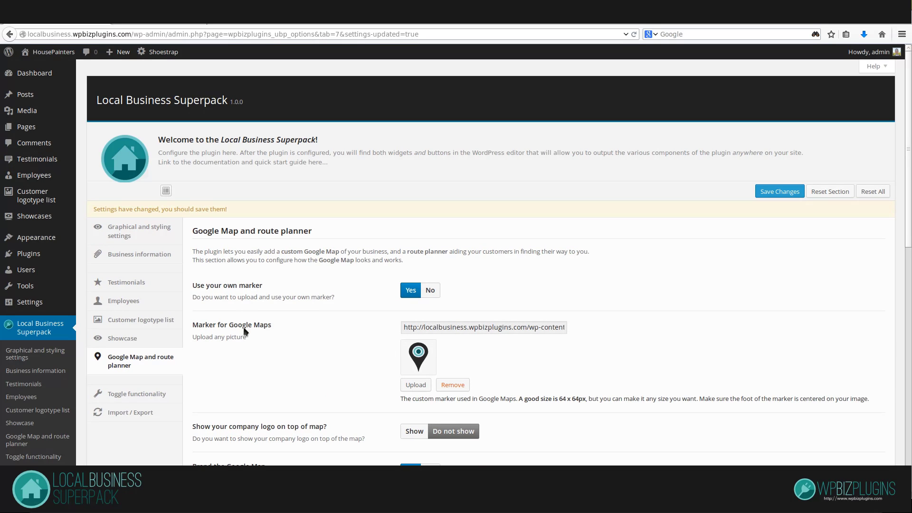
pyautogui.click(417, 385)
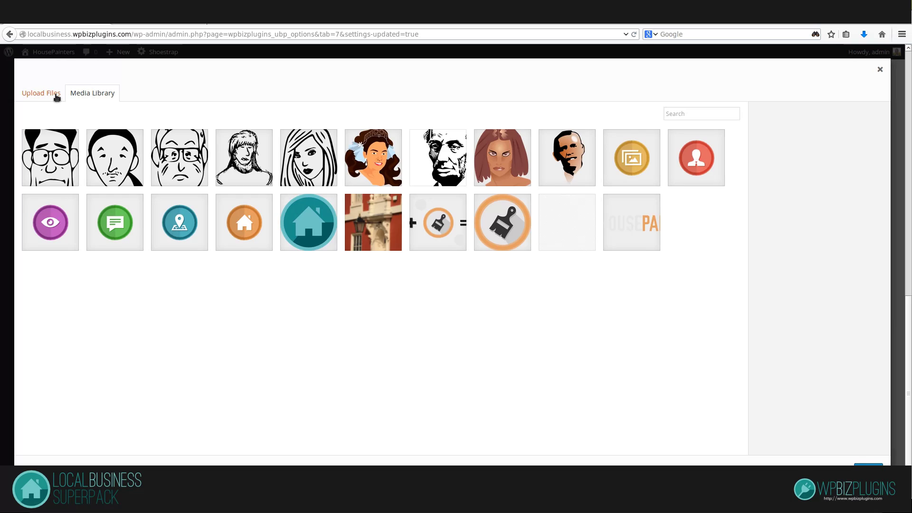
pyautogui.click(57, 98)
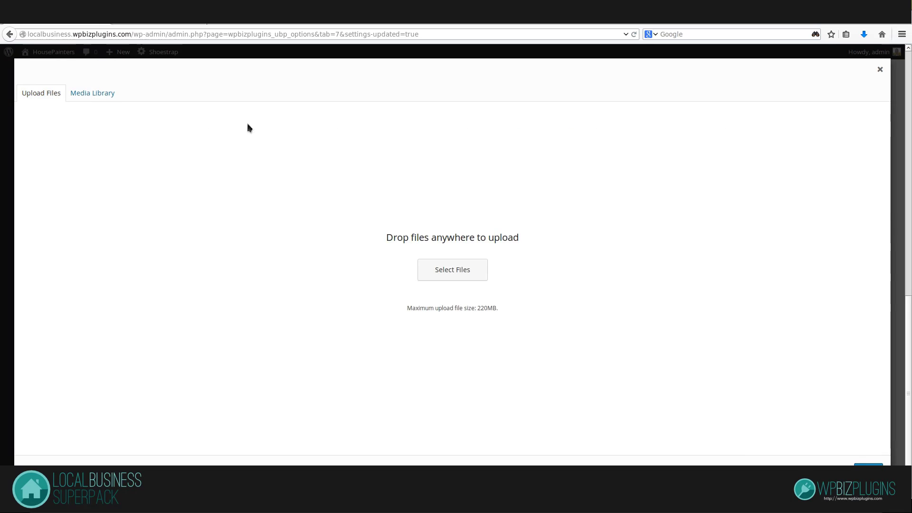
pyautogui.click(460, 275)
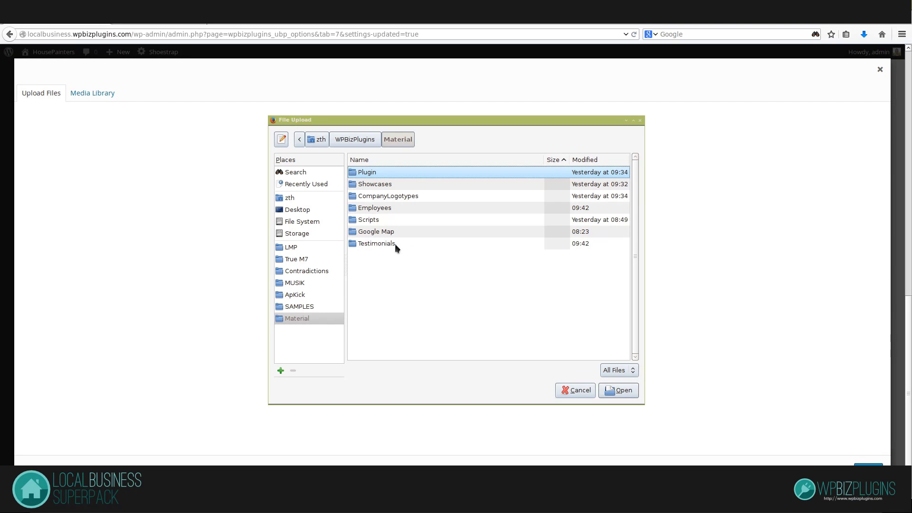
pyautogui.doubleClick(392, 233)
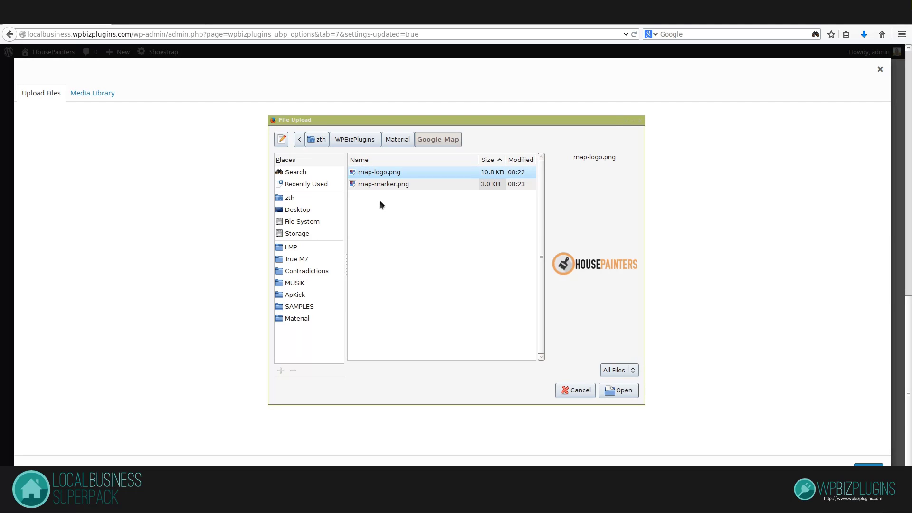
pyautogui.click(385, 185)
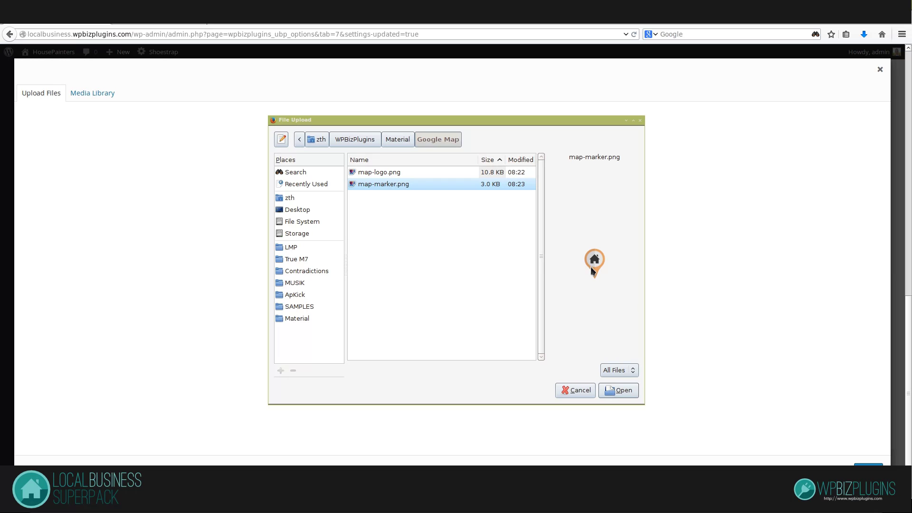
pyautogui.click(623, 394)
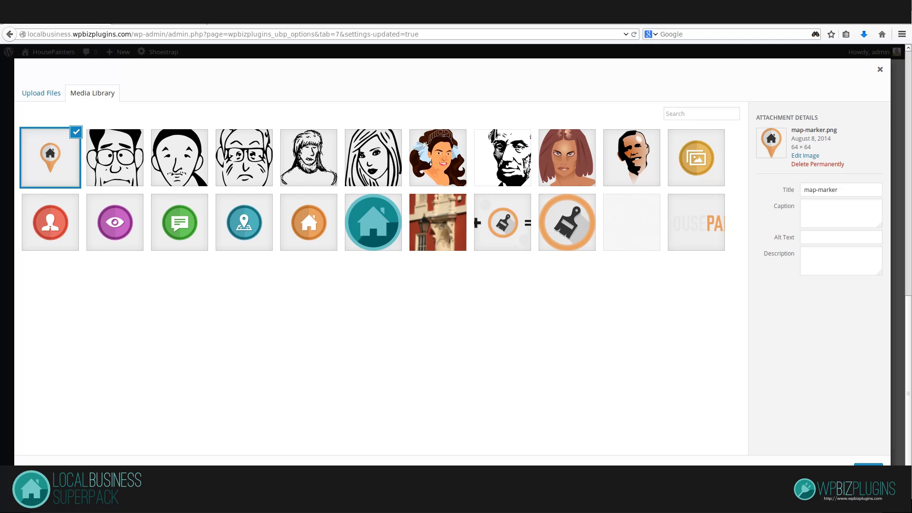
pyautogui.click(869, 464)
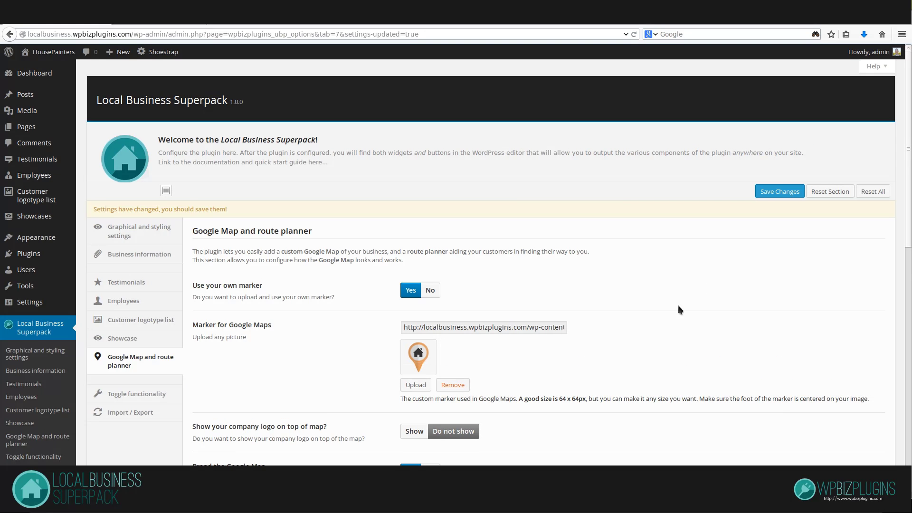
# Step: Save the settings and check the custom marker and its info window on the live Find us page
pyautogui.click(768, 193)
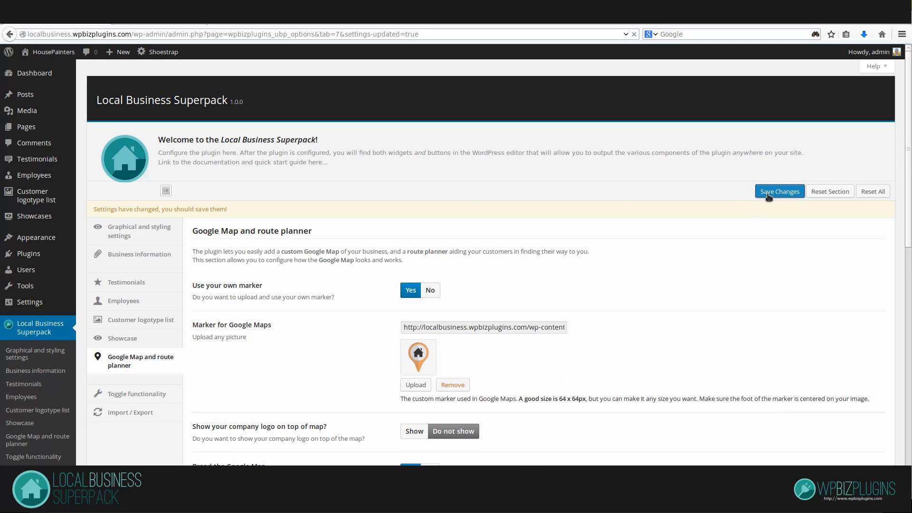
pyautogui.click(175, 26)
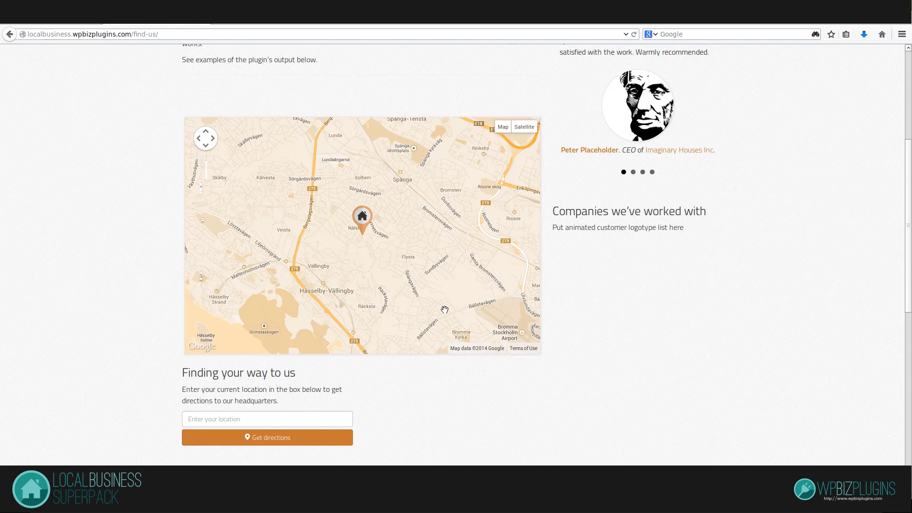
pyautogui.click(362, 217)
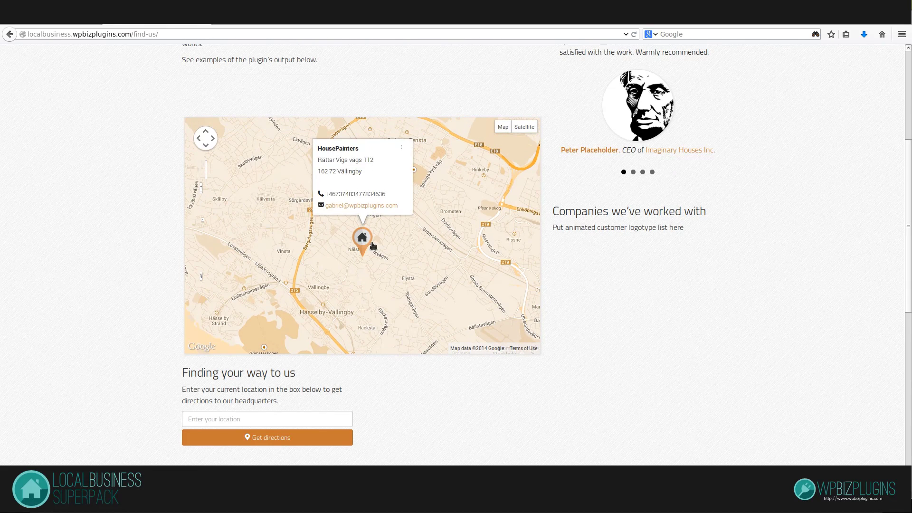
pyautogui.click(402, 148)
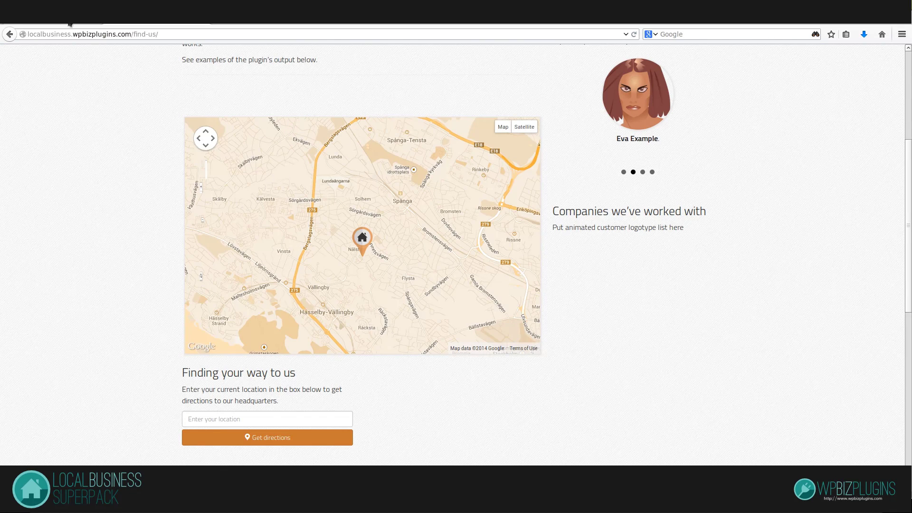
# Step: Look at the company logo option in the plugin settings and compare it with the live Find us page's header and map
pyautogui.click(70, 24)
pyautogui.scroll(-1, 278, 299)
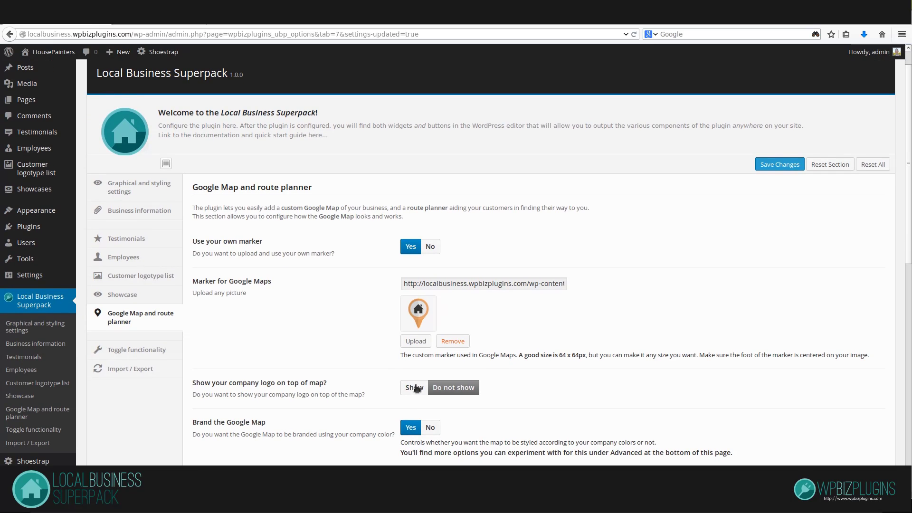
pyautogui.click(176, 24)
pyautogui.scroll(8, 165, 164)
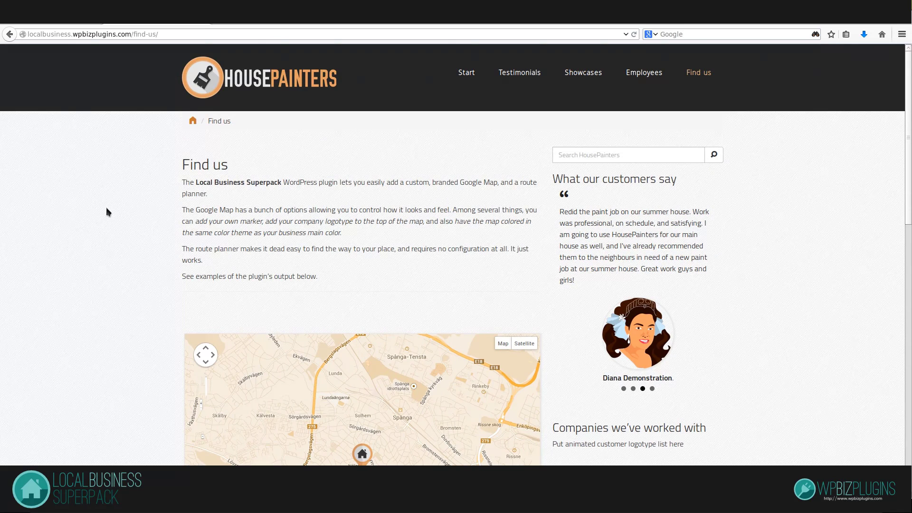
pyautogui.scroll(-3, 107, 207)
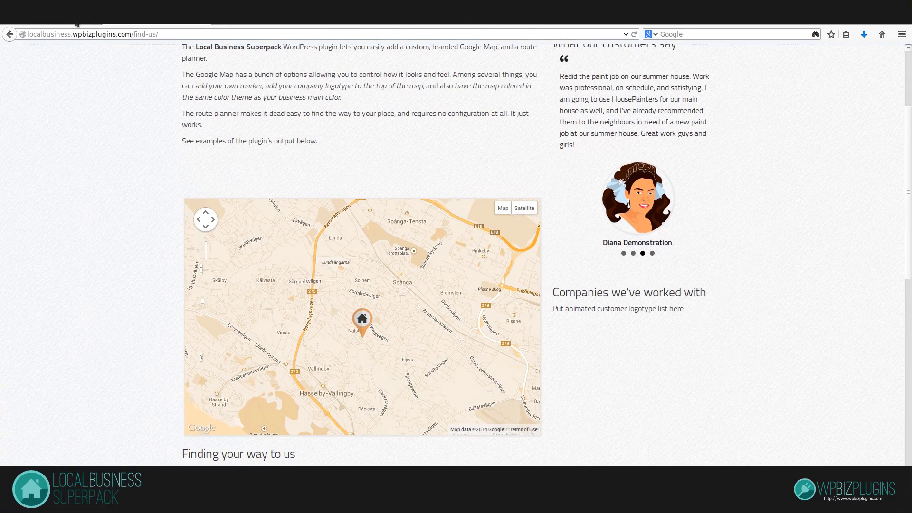
# Step: Turn on showing the company logo on top of the map in the Google Map and route planner settings
pyautogui.click(77, 24)
pyautogui.scroll(-2, 347, 322)
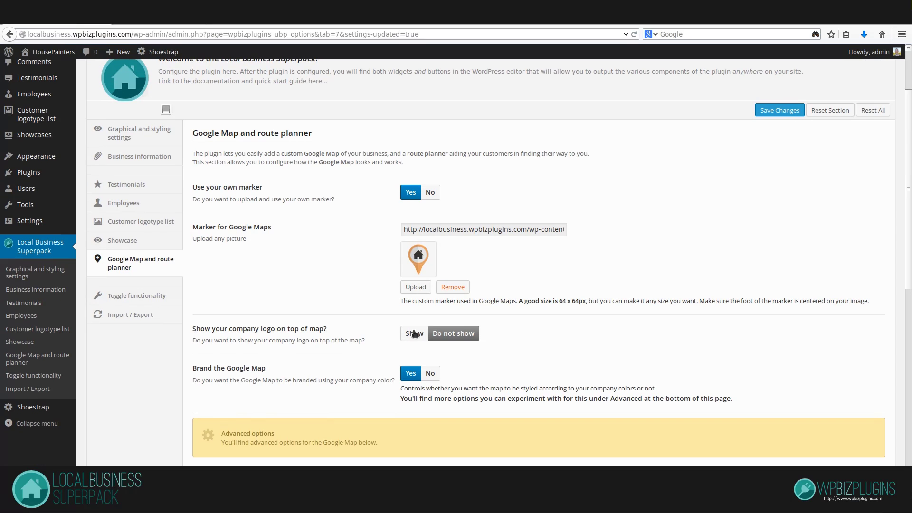
pyautogui.click(414, 334)
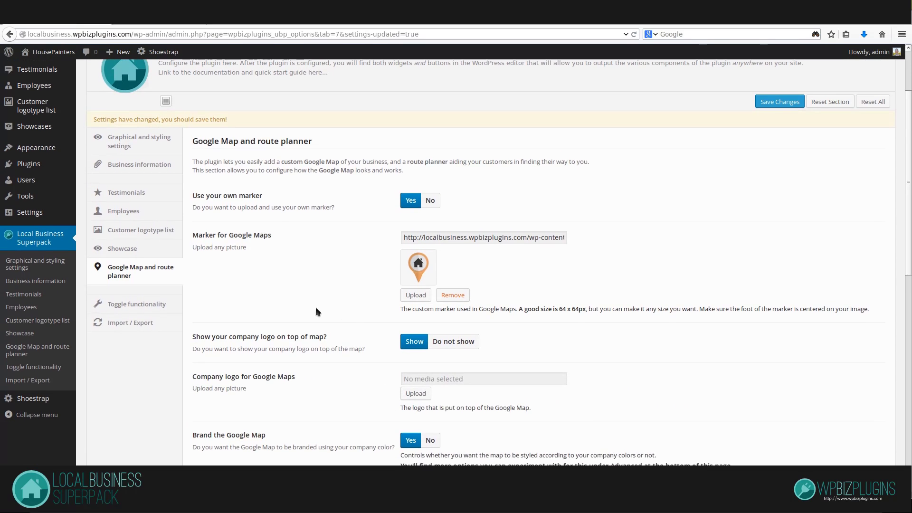
pyautogui.scroll(-2, 199, 268)
pyautogui.moveTo(198, 268); pyautogui.dragTo(300, 264)
pyautogui.click(291, 271)
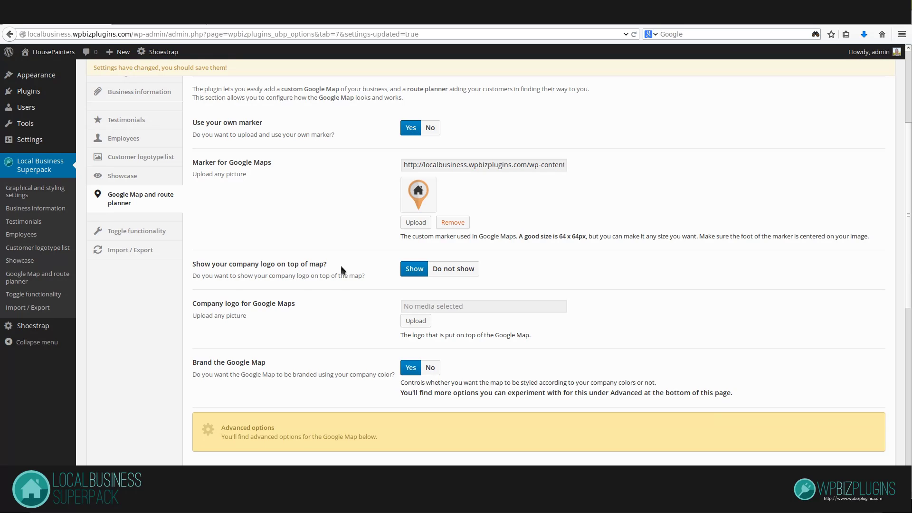
# Step: Upload map-logo.png from the Google Map folder and insert it as the company logo for Google Maps
pyautogui.click(416, 321)
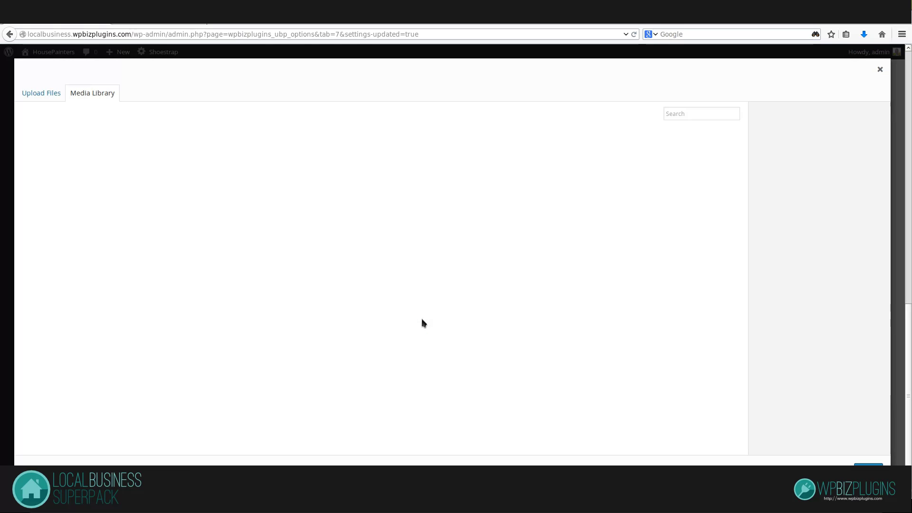
pyautogui.click(43, 94)
pyautogui.click(424, 271)
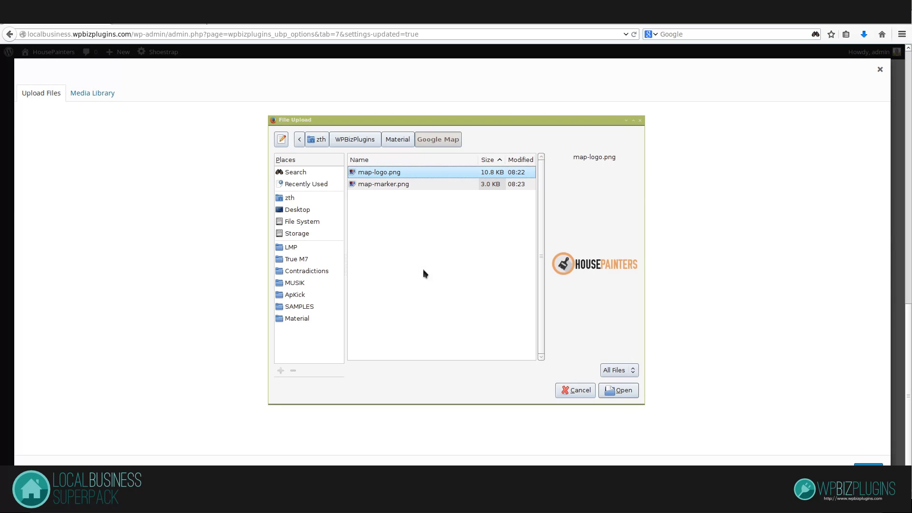
pyautogui.doubleClick(394, 171)
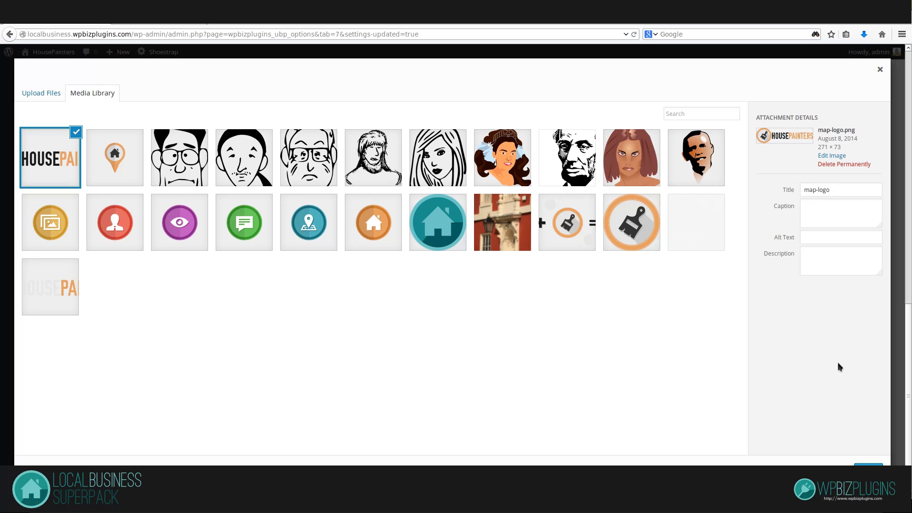
pyautogui.click(869, 470)
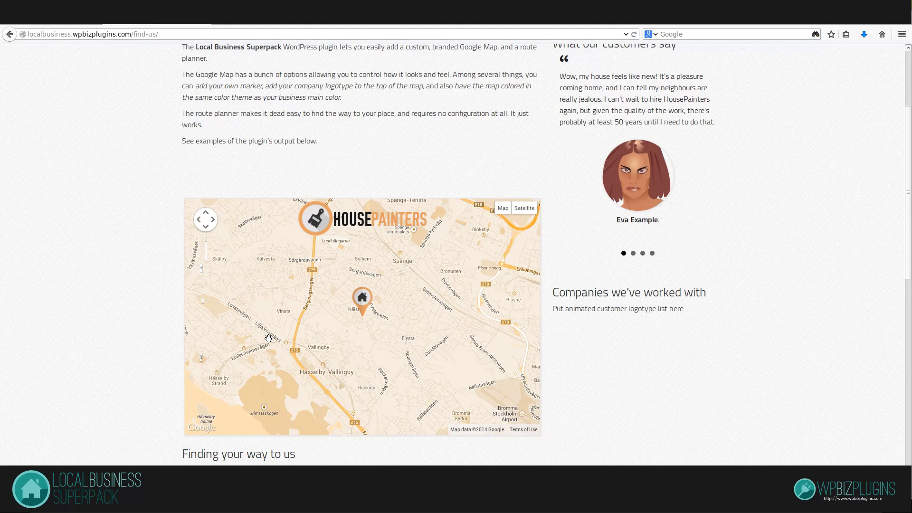
# Step: Test the logo overlay on the live Find us page by moving around the map, and return to the business location through the logo
pyautogui.moveTo(286, 321); pyautogui.dragTo(287, 301)
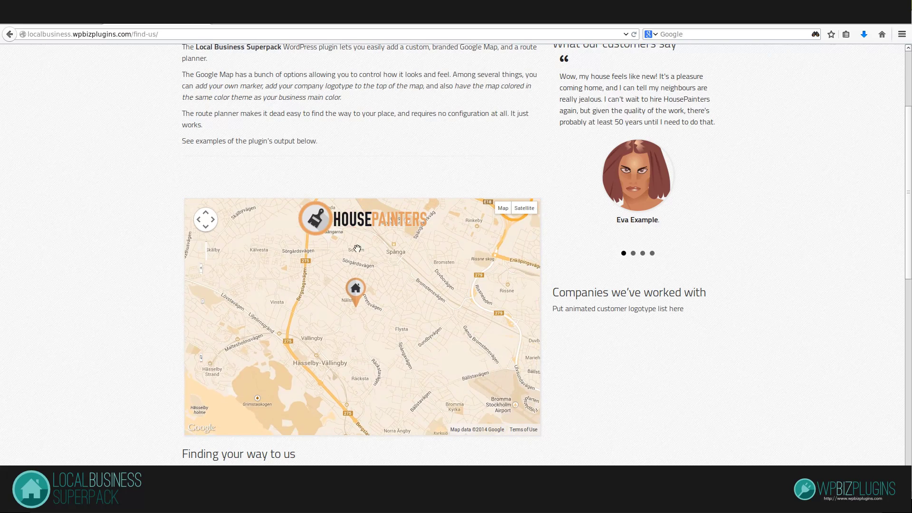
pyautogui.moveTo(319, 394)
pyautogui.mouseDown()
pyautogui.moveTo(389, 328)
pyautogui.moveTo(338, 488)
pyautogui.mouseUp()
pyautogui.scroll(-1, 316, 313)
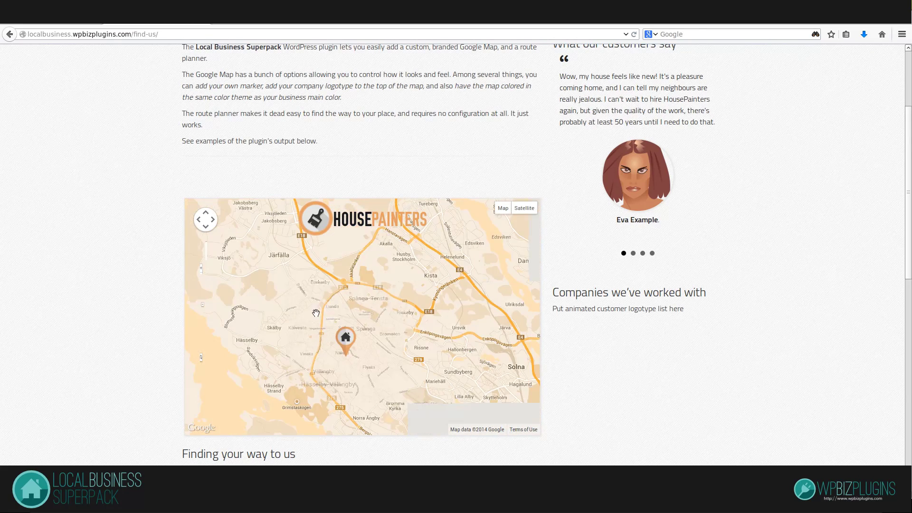
pyautogui.moveTo(316, 313)
pyautogui.mouseDown()
pyautogui.moveTo(380, 302)
pyautogui.moveTo(308, 274)
pyautogui.mouseUp()
pyautogui.moveTo(476, 285); pyautogui.dragTo(338, 277)
pyautogui.moveTo(415, 279); pyautogui.dragTo(383, 277)
pyautogui.moveTo(190, 294)
pyautogui.mouseDown()
pyautogui.moveTo(403, 277)
pyautogui.moveTo(360, 361)
pyautogui.moveTo(266, 428)
pyautogui.mouseUp()
pyautogui.moveTo(419, 228); pyautogui.dragTo(369, 279)
pyautogui.moveTo(348, 313); pyautogui.dragTo(417, 409)
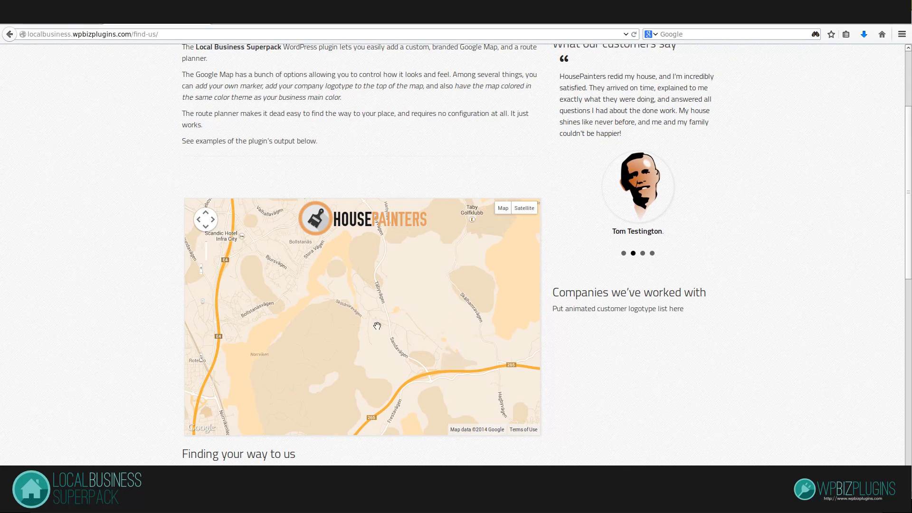
pyautogui.click(375, 219)
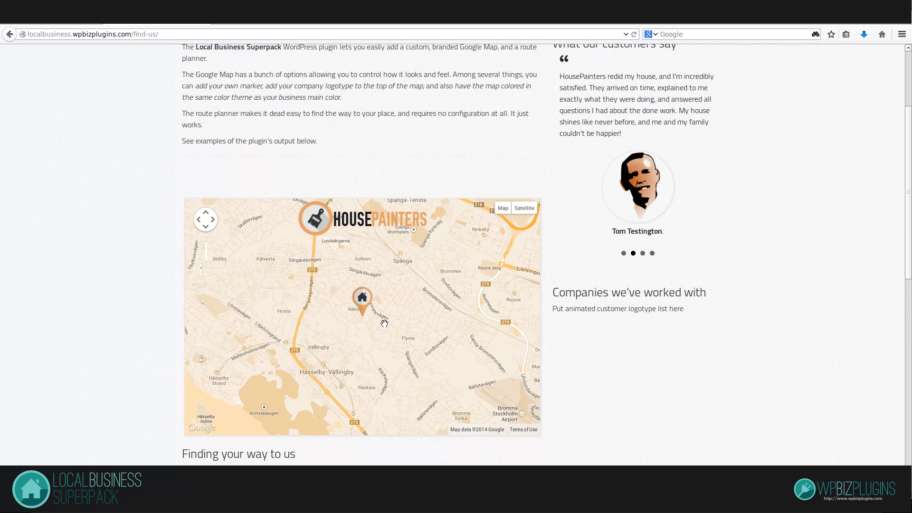
# Step: Check the custom marker's info window on the live map and close it again
pyautogui.click(364, 302)
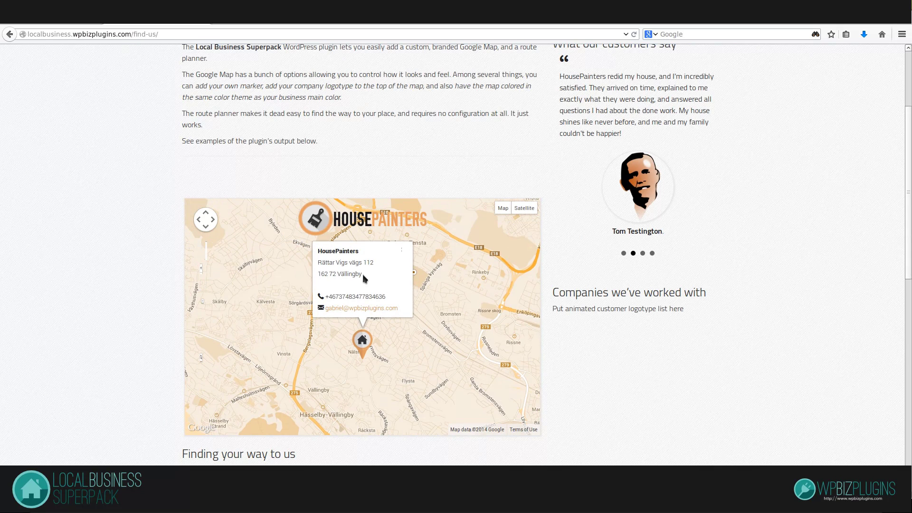
pyautogui.click(401, 251)
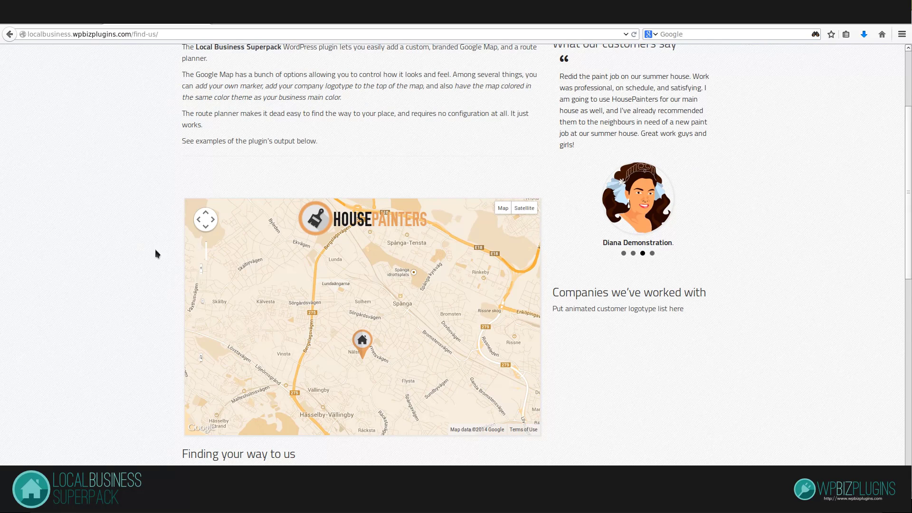
pyautogui.scroll(-1, 123, 232)
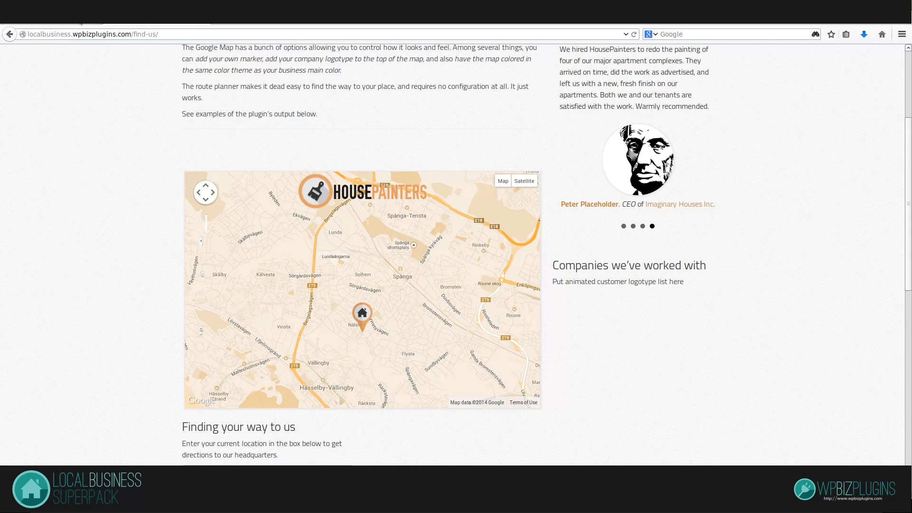
# Step: Review the marker, logo, branding and advanced map options in the plugin settings and return to the live Find us page
pyautogui.click(81, 22)
pyautogui.scroll(-5, 316, 255)
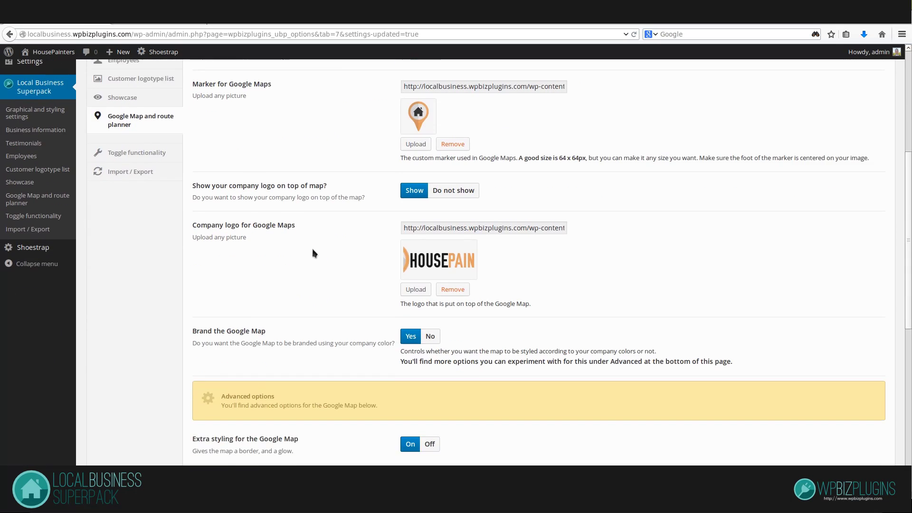
pyautogui.scroll(-3, 309, 244)
pyautogui.scroll(4, 290, 220)
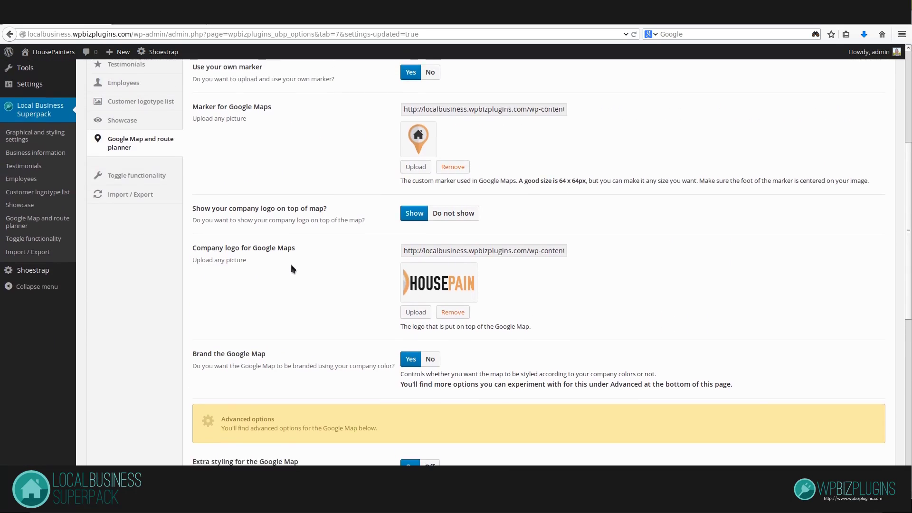
pyautogui.scroll(-5, 291, 268)
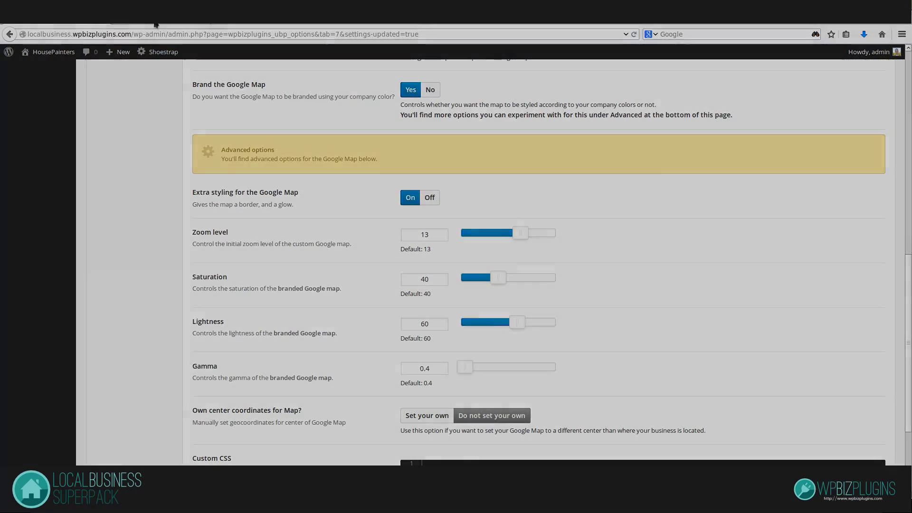
pyautogui.click(155, 23)
pyautogui.scroll(1, 95, 216)
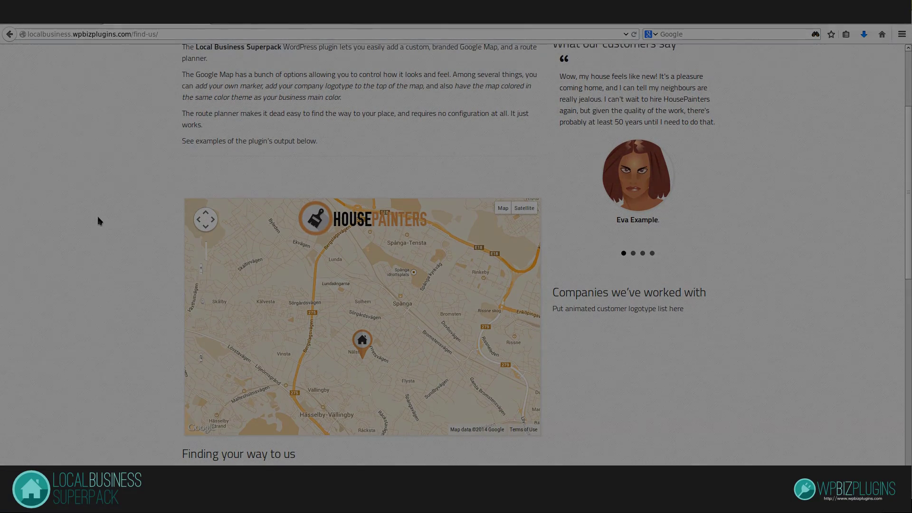